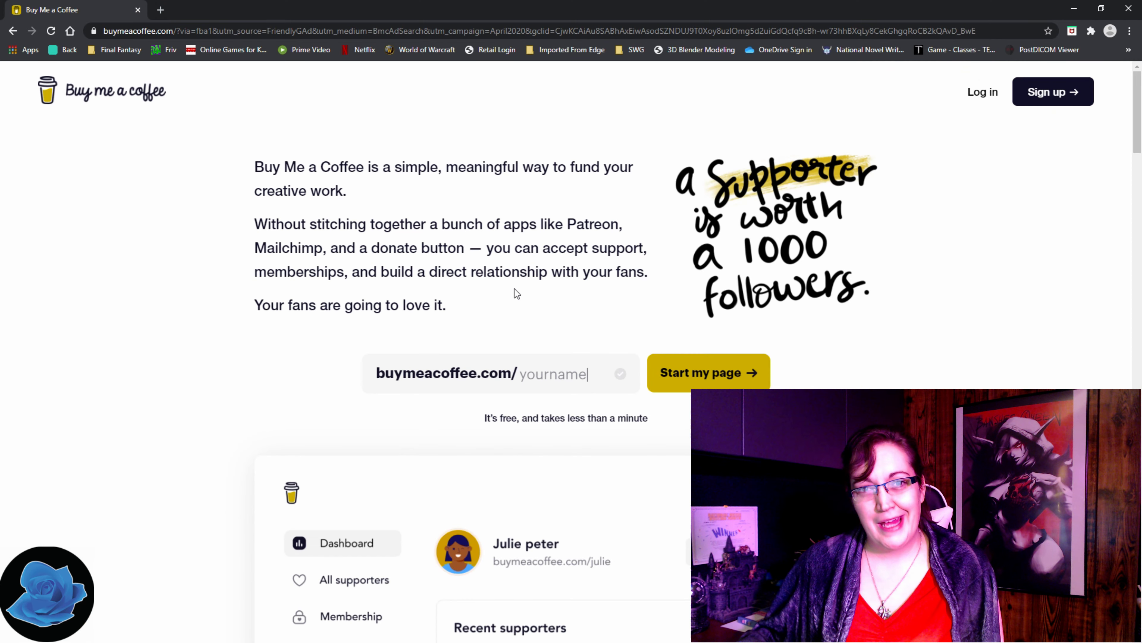
Step: Start a new page using the creator's full name, without spaces, as the page link
{"action": "scroll", "coordinate": [514, 289], "scroll_direction": "down", "scroll_amount": 5}
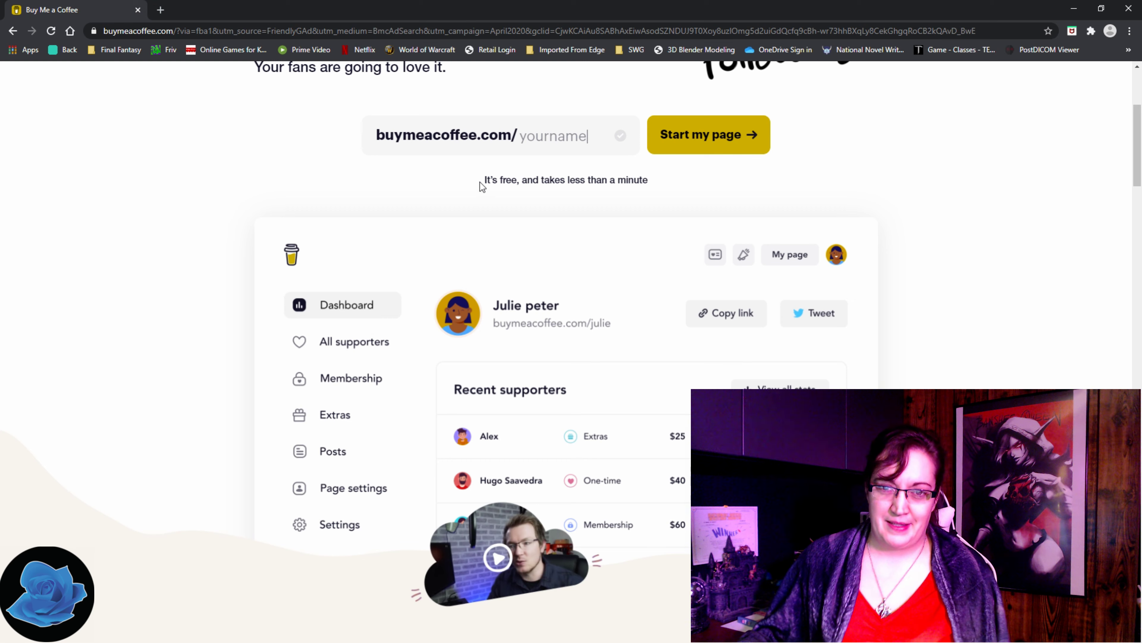
{"action": "left_click", "coordinate": [553, 141]}
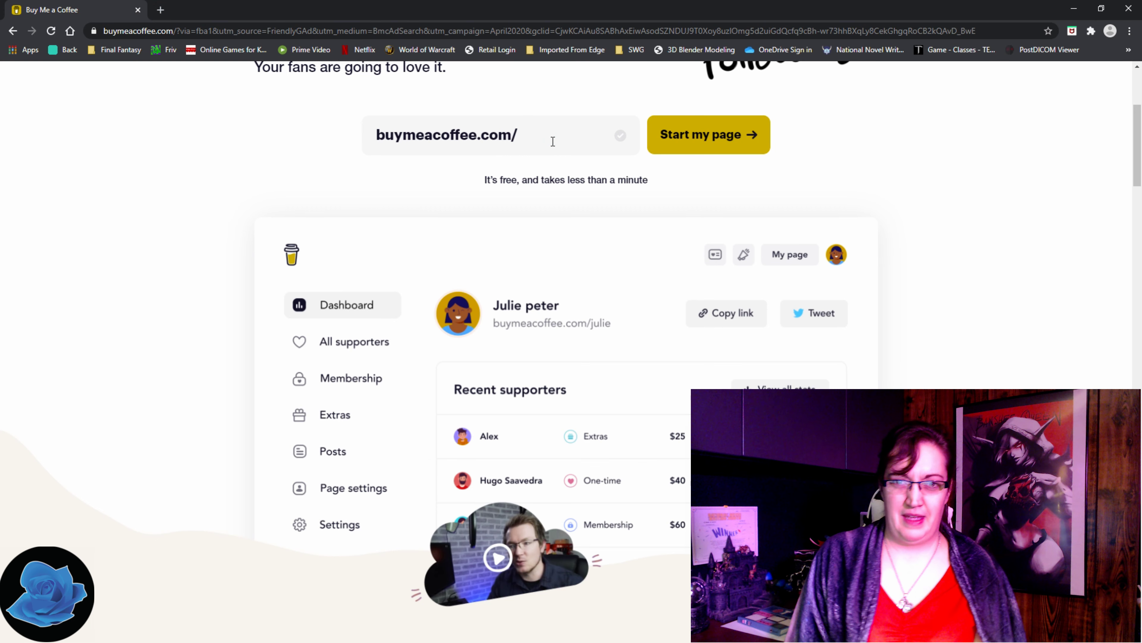
{"action": "type", "text": "t"}
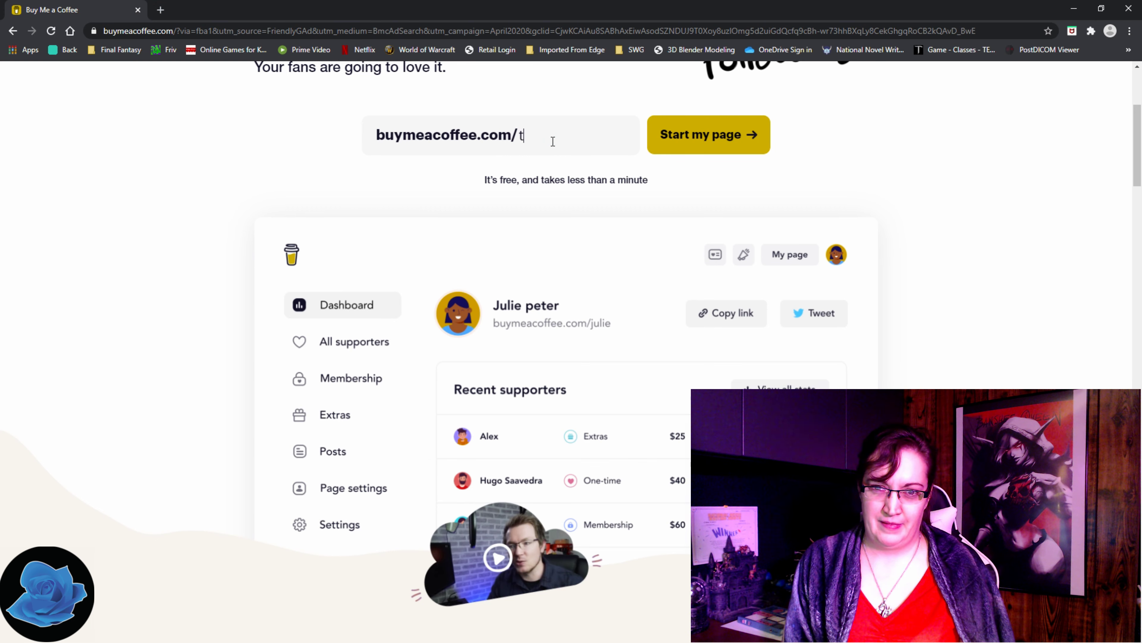
{"action": "type", "text": "aniastephanson"}
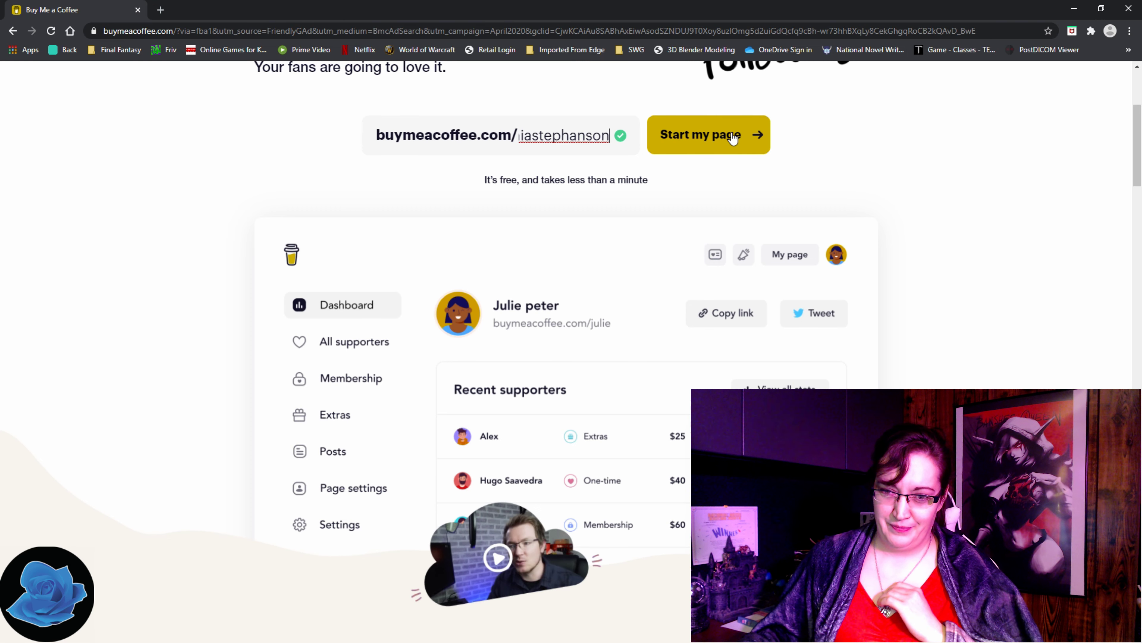
{"action": "left_click", "coordinate": [724, 143]}
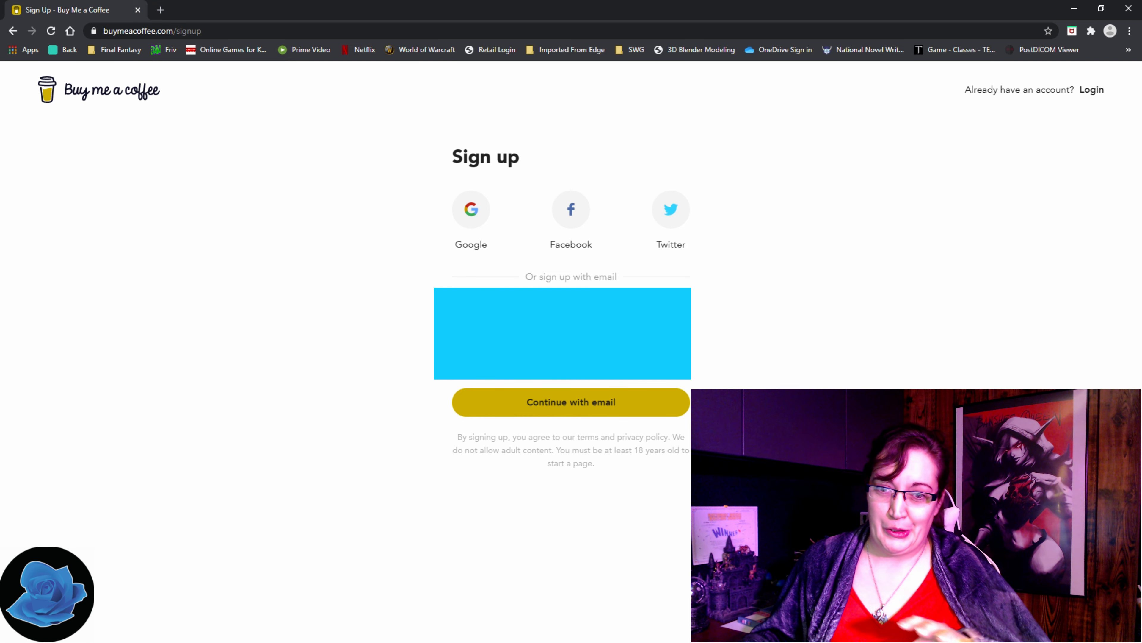
Step: Sign up with the account e-mail and password, then submit the emailed verification code
{"action": "left_click", "coordinate": [571, 315]}
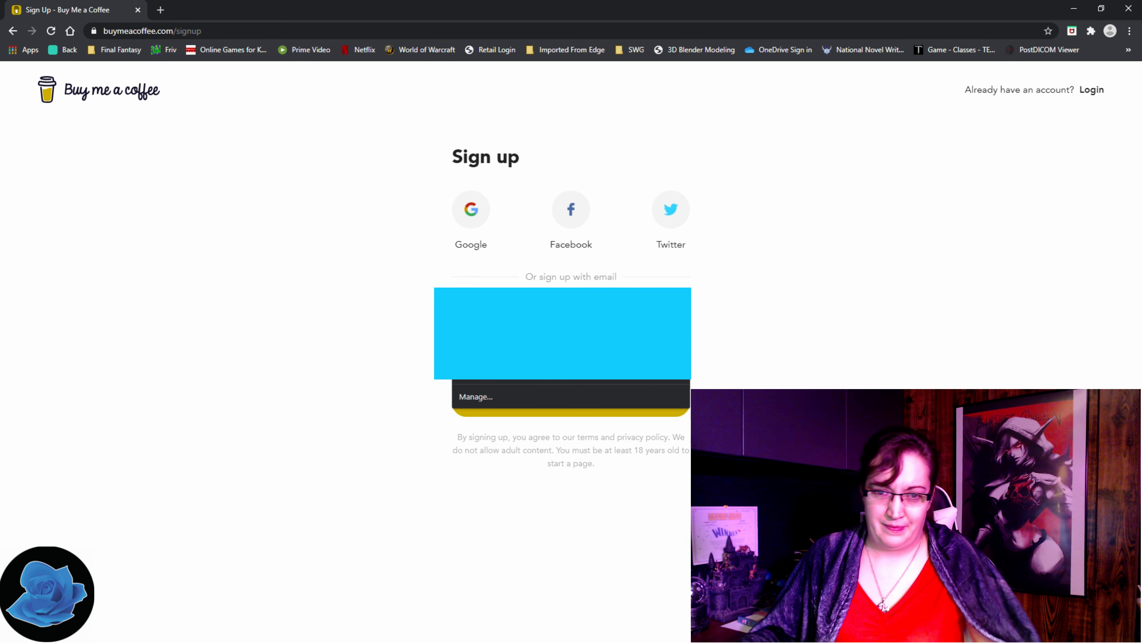
{"action": "left_click", "coordinate": [568, 370]}
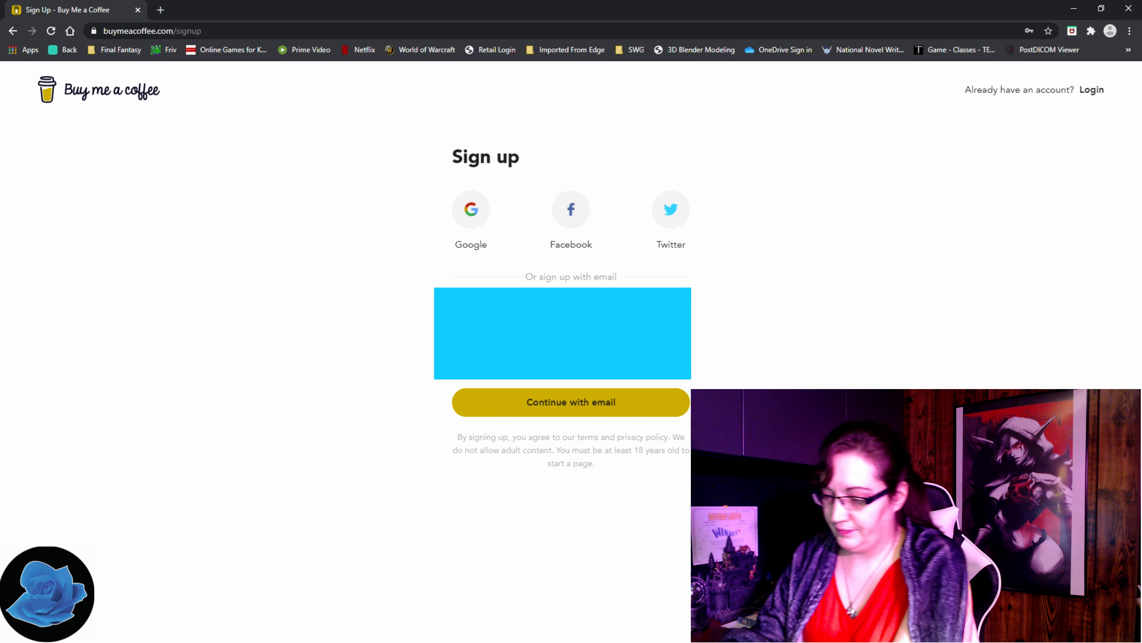
{"action": "left_click", "coordinate": [574, 403]}
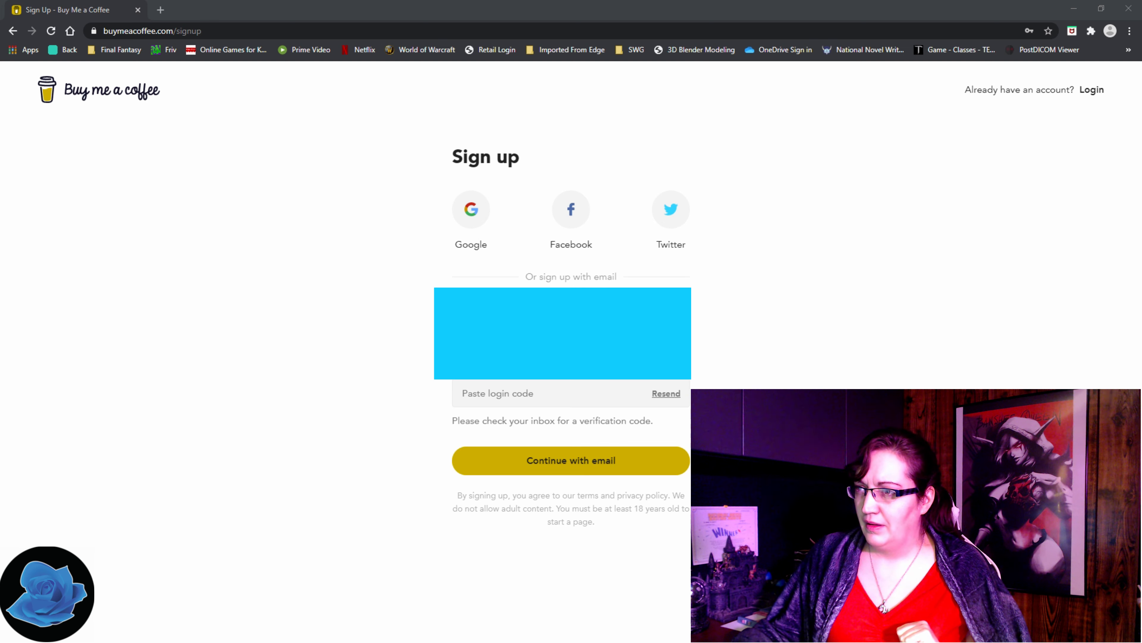
{"action": "left_click", "coordinate": [502, 394]}
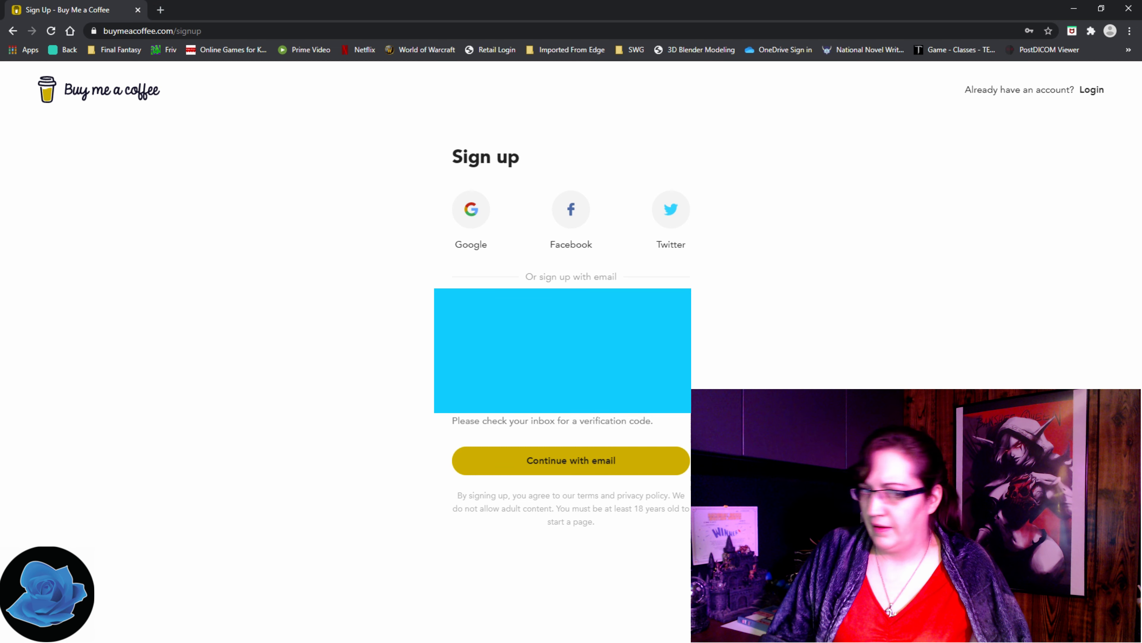
{"action": "left_click", "coordinate": [591, 455]}
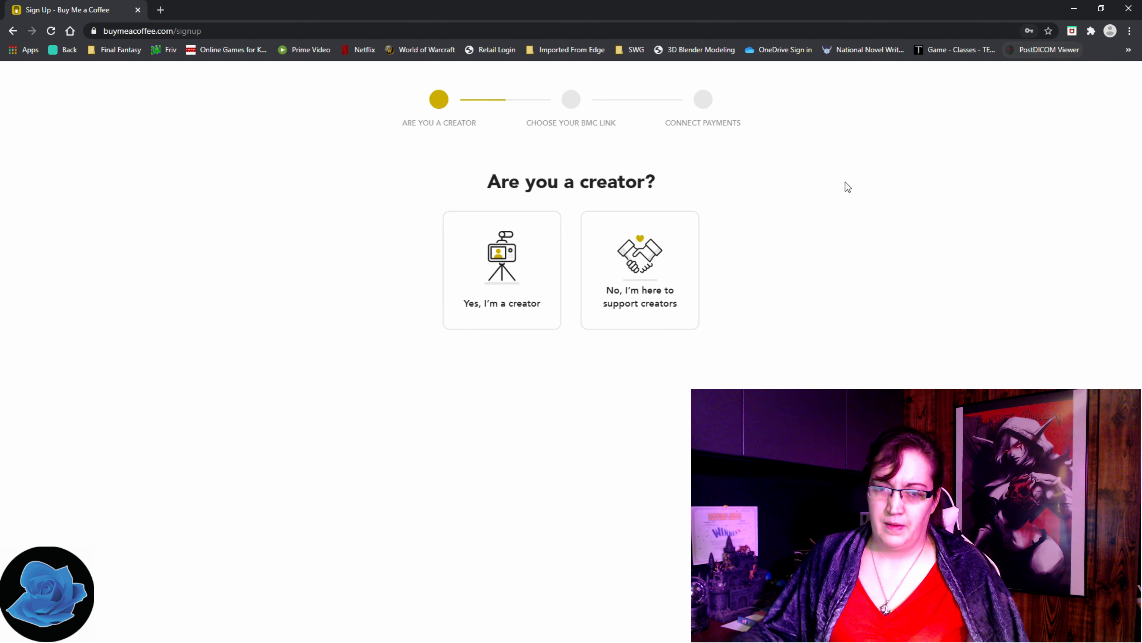
Step: Register the account as a creator and accept the prefilled page link
{"action": "left_click", "coordinate": [488, 273]}
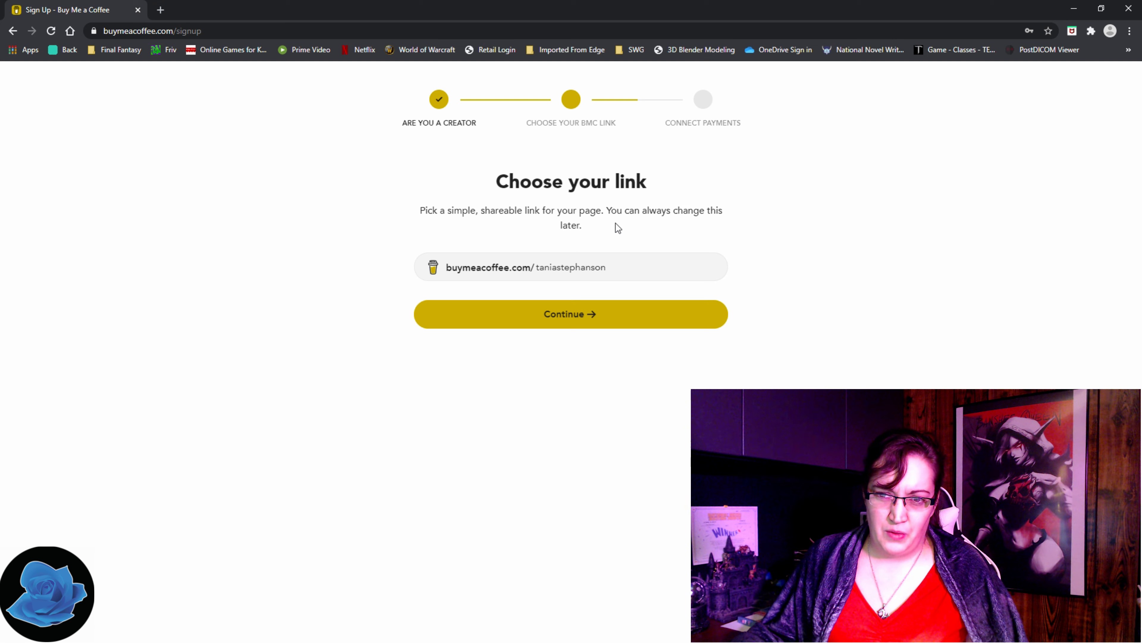
{"action": "left_click", "coordinate": [607, 264]}
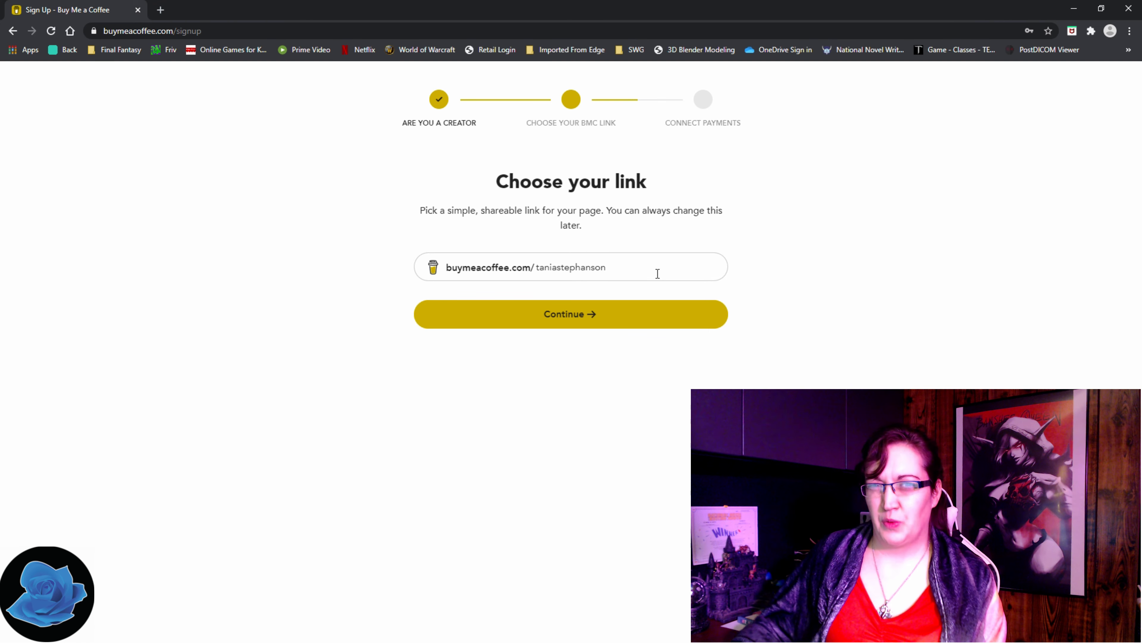
{"action": "left_click", "coordinate": [568, 317]}
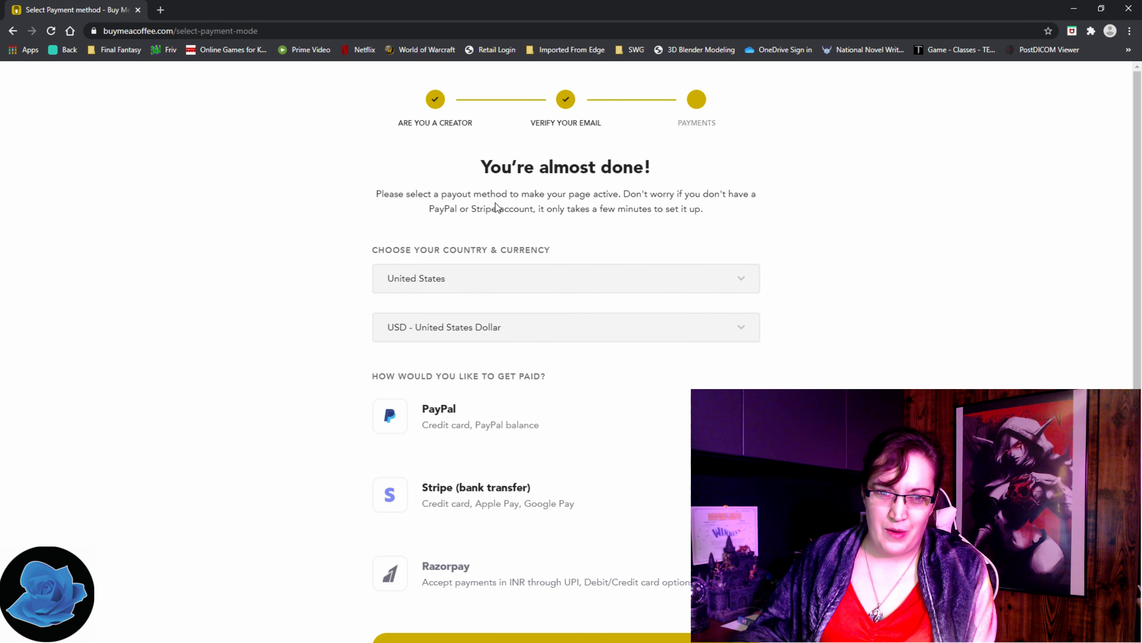
Step: Set the payout country to Canada and the currency to CAD - Canadian Dollar
{"action": "left_click", "coordinate": [470, 284]}
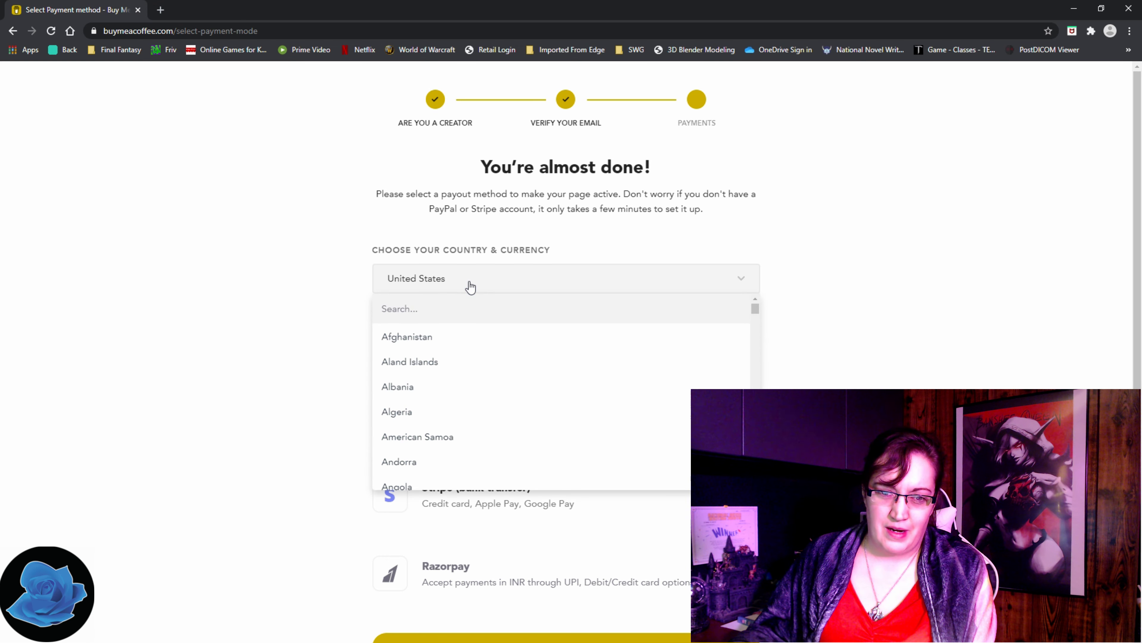
{"action": "type", "text": "cana"}
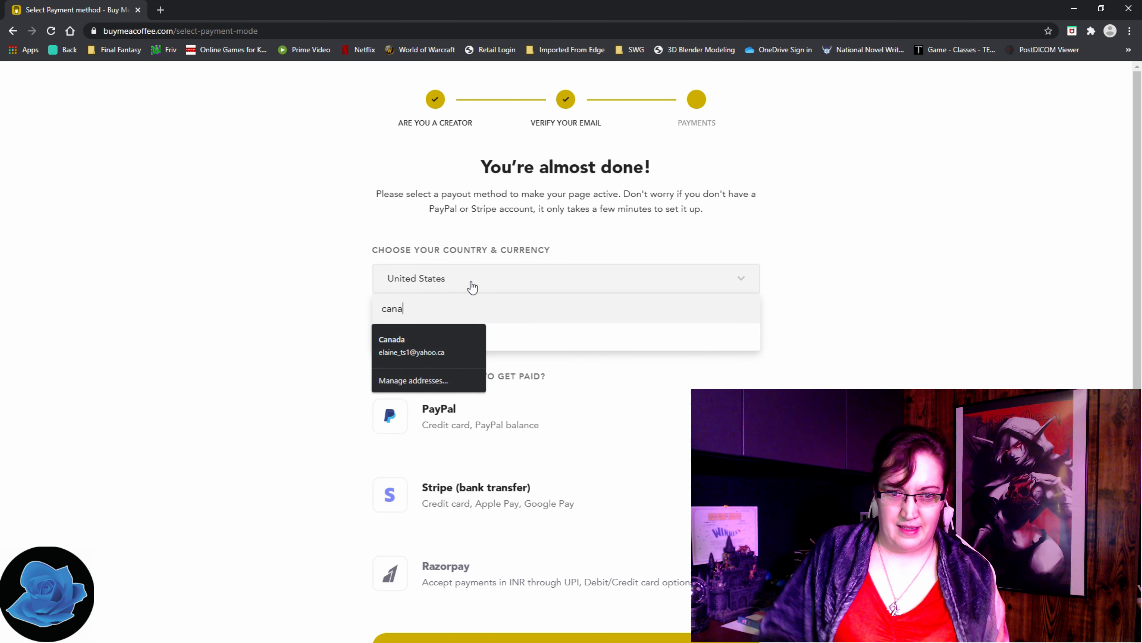
{"action": "left_click", "coordinate": [440, 345]}
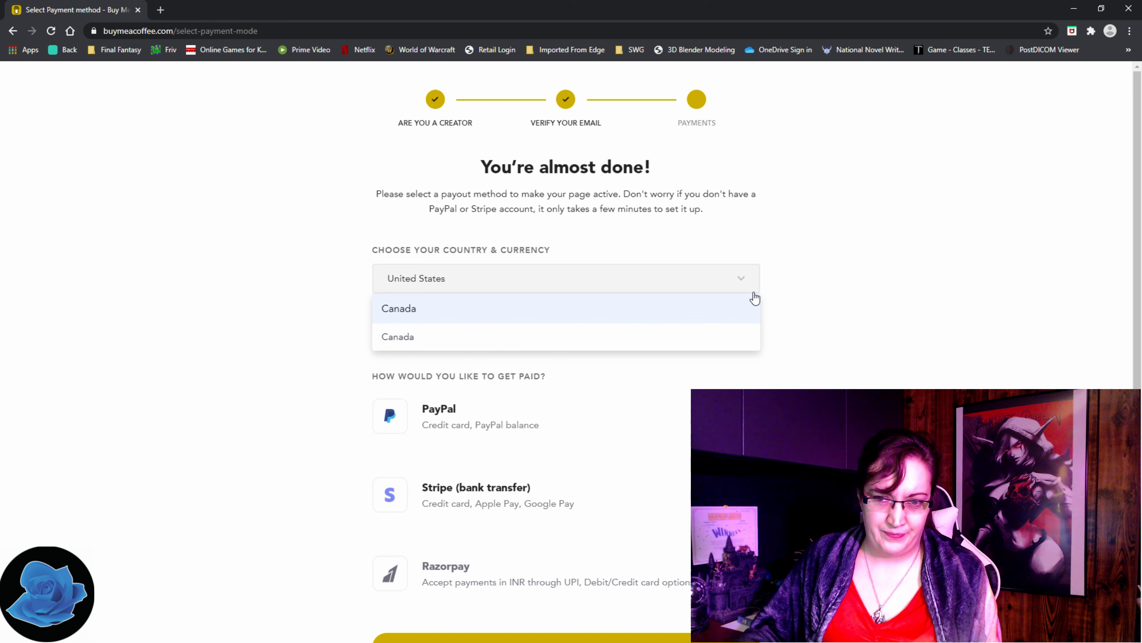
{"action": "left_click", "coordinate": [679, 341]}
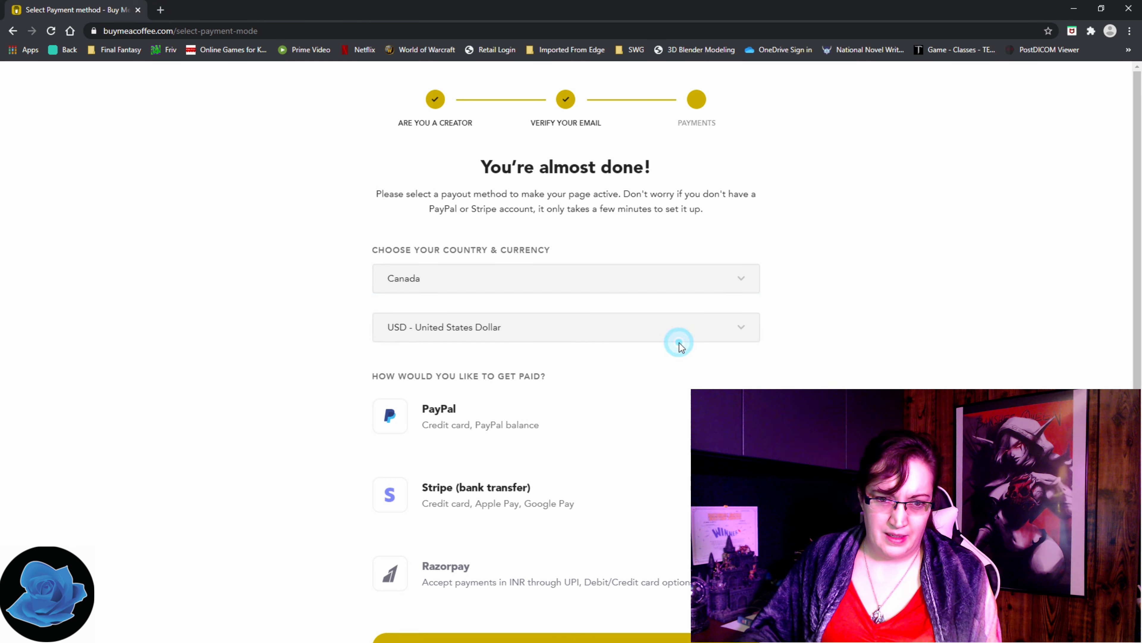
{"action": "left_click", "coordinate": [538, 332]}
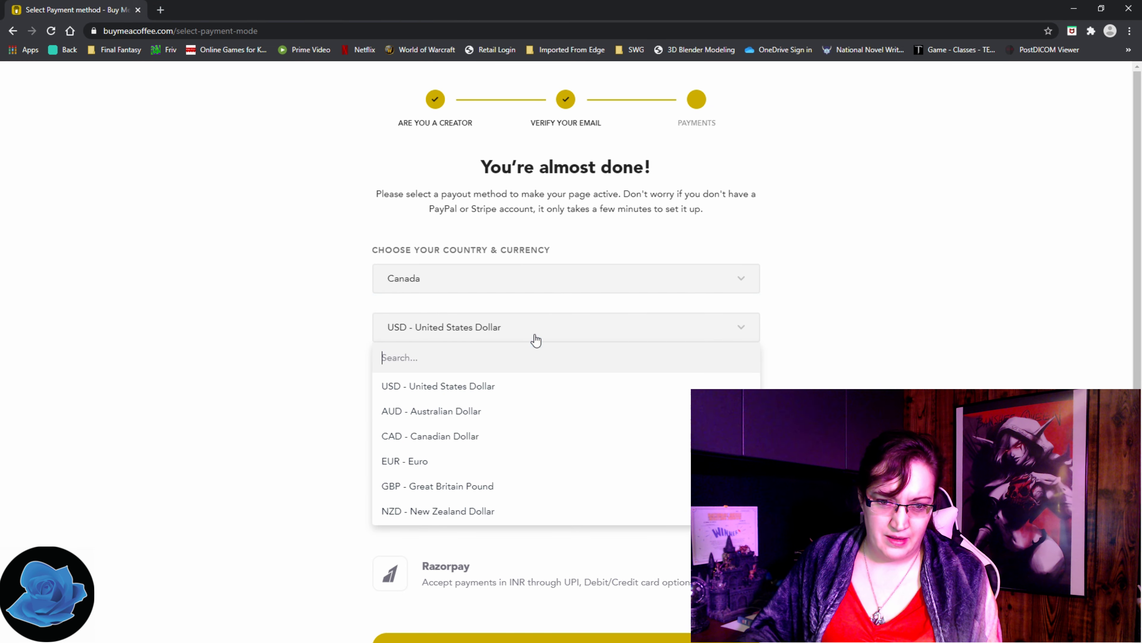
{"action": "left_click", "coordinate": [482, 436]}
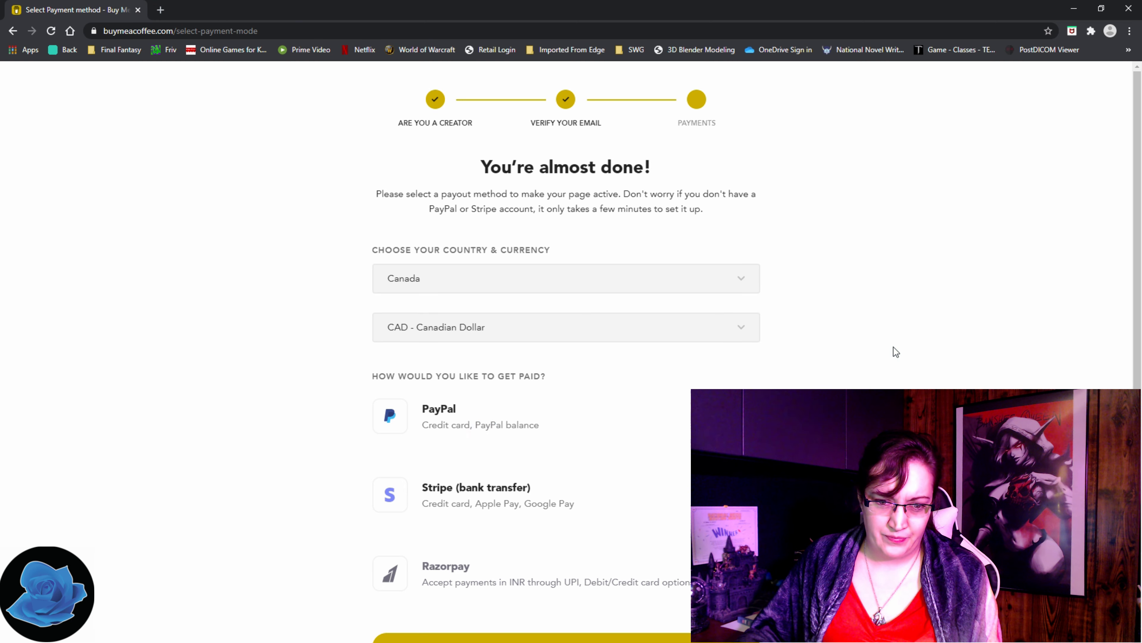
Step: Enable PayPal payouts by connecting the existing Personal account, return to Buy Me a Coffee and complete the payment setup
{"action": "scroll", "coordinate": [893, 350], "scroll_direction": "down", "scroll_amount": 2}
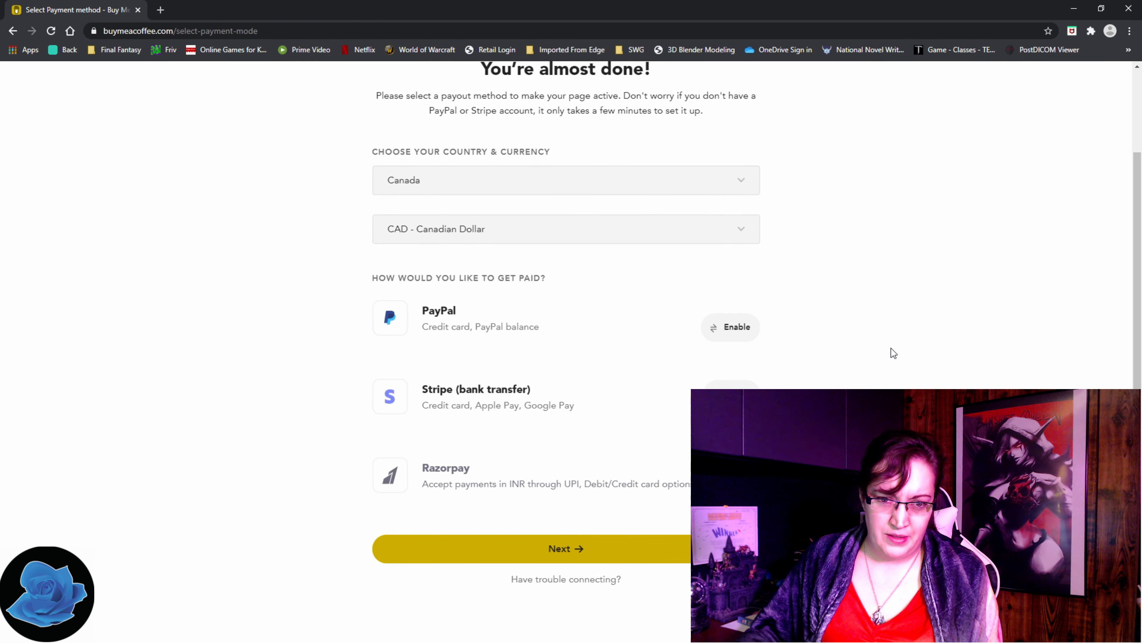
{"action": "left_click", "coordinate": [738, 326]}
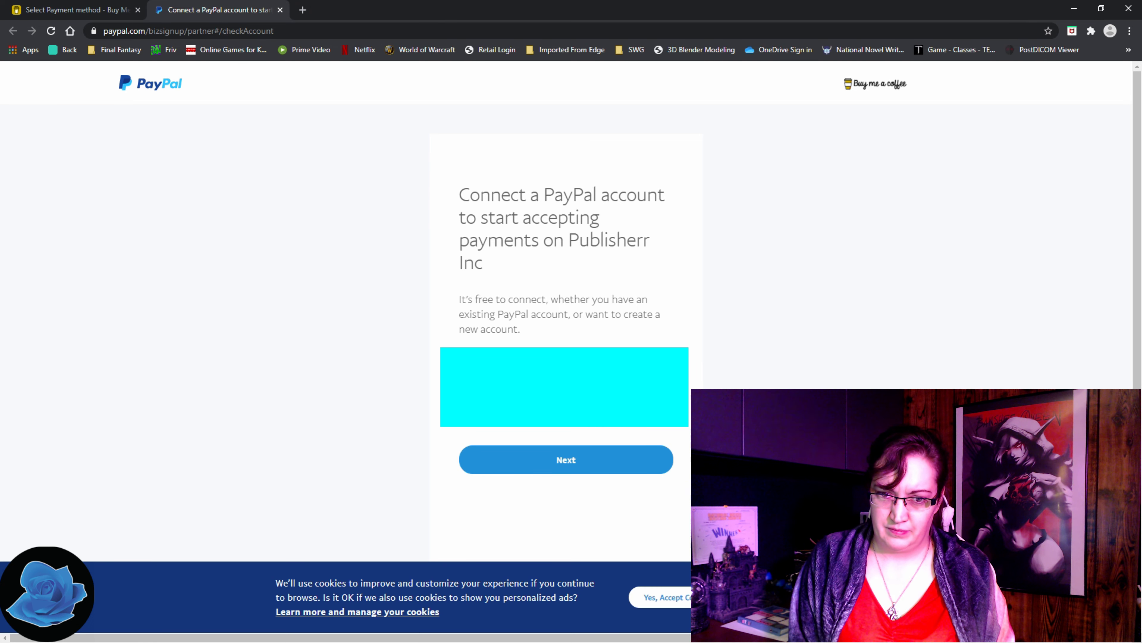
{"action": "key", "text": "Return"}
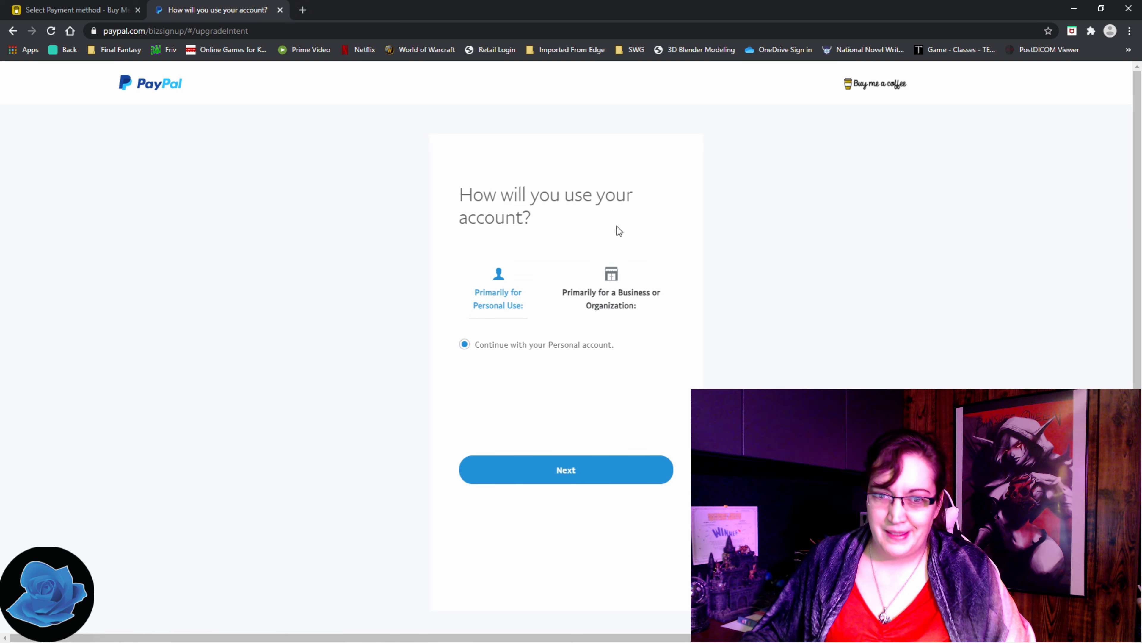
{"action": "left_click", "coordinate": [567, 470]}
{"action": "scroll", "coordinate": [564, 495], "scroll_direction": "down", "scroll_amount": 5}
{"action": "left_click", "coordinate": [562, 495]}
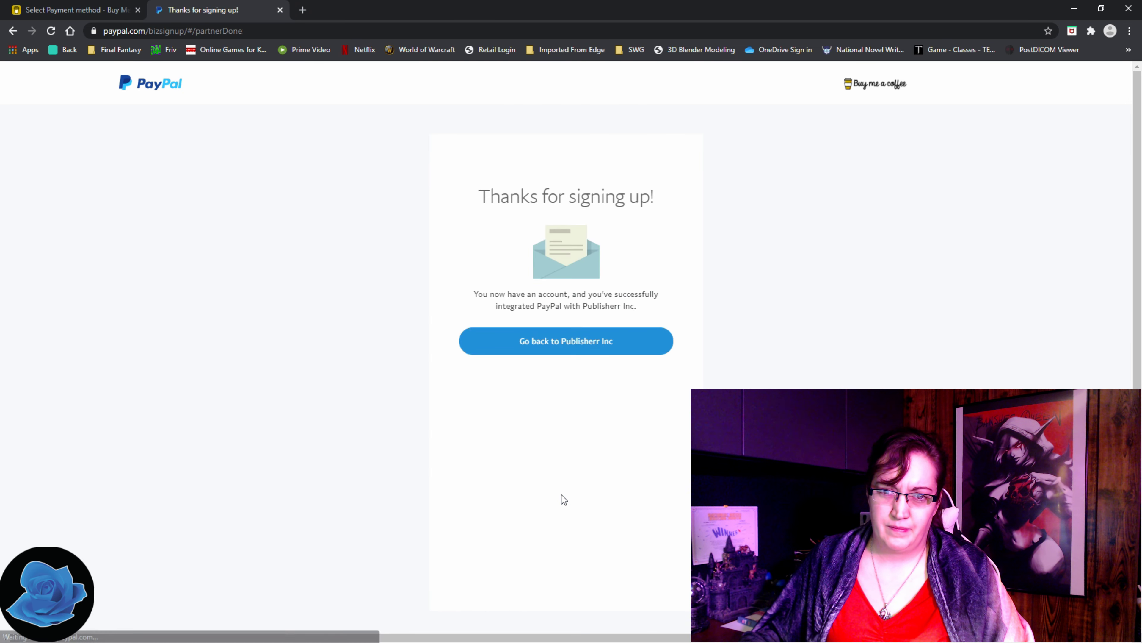
{"action": "left_click", "coordinate": [557, 350]}
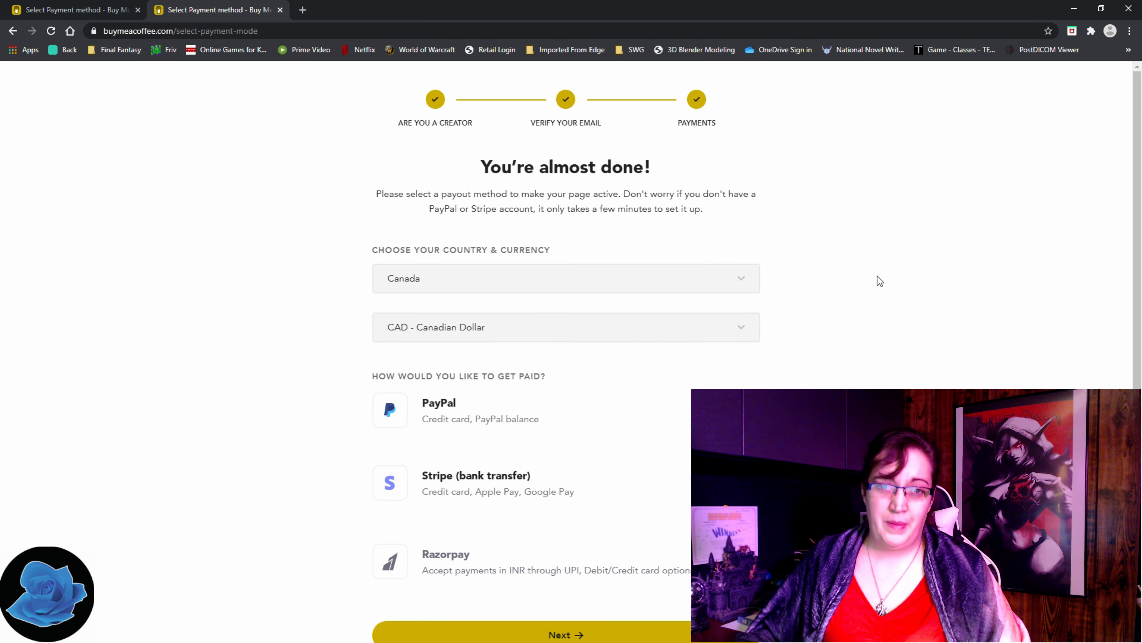
{"action": "scroll", "coordinate": [881, 272], "scroll_direction": "down", "scroll_amount": 2}
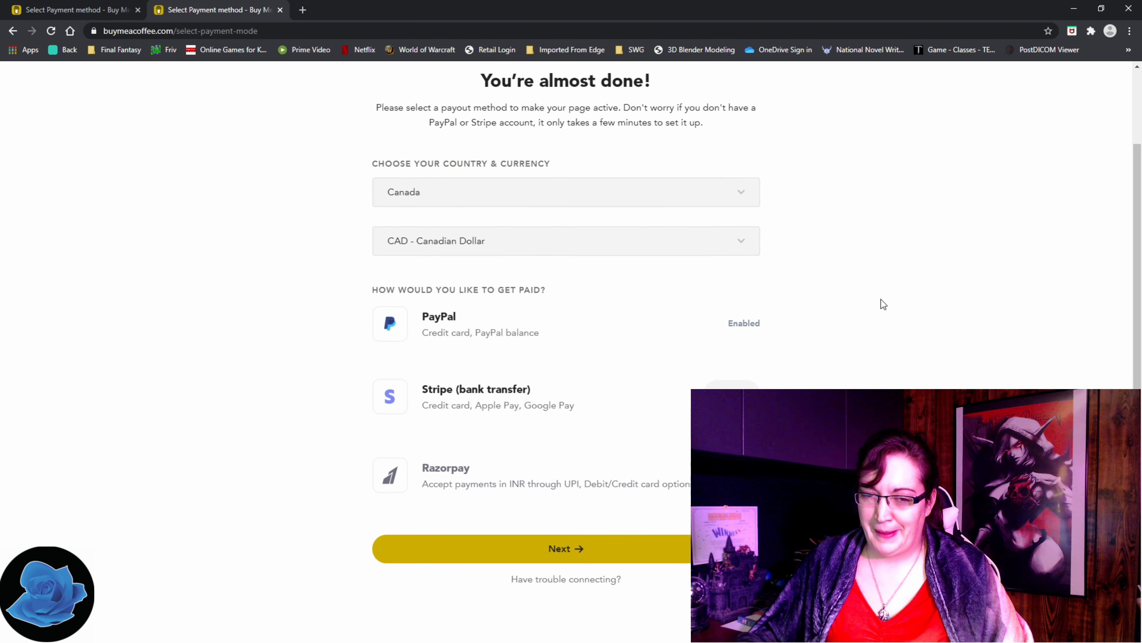
{"action": "left_click", "coordinate": [606, 549]}
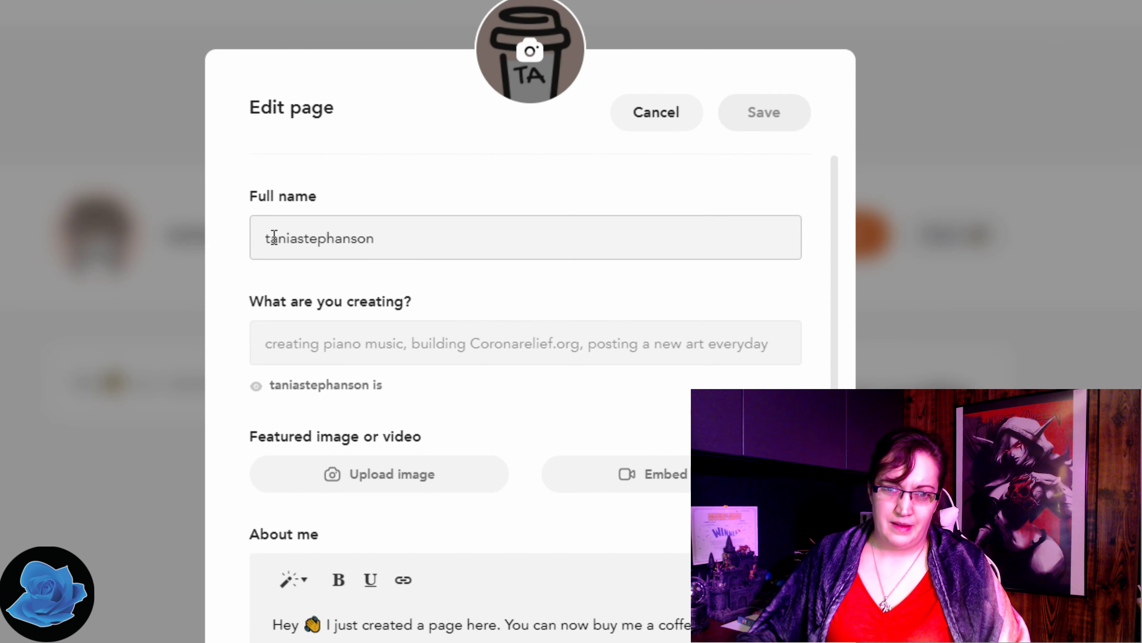
Step: Correct the full name on the page profile to a capitalised first and last name separated by a space
{"action": "left_click", "coordinate": [395, 233]}
{"action": "key", "text": "Delete"}
{"action": "type", "text": "Taniastephanson"}
{"action": "key", "text": "Right"}
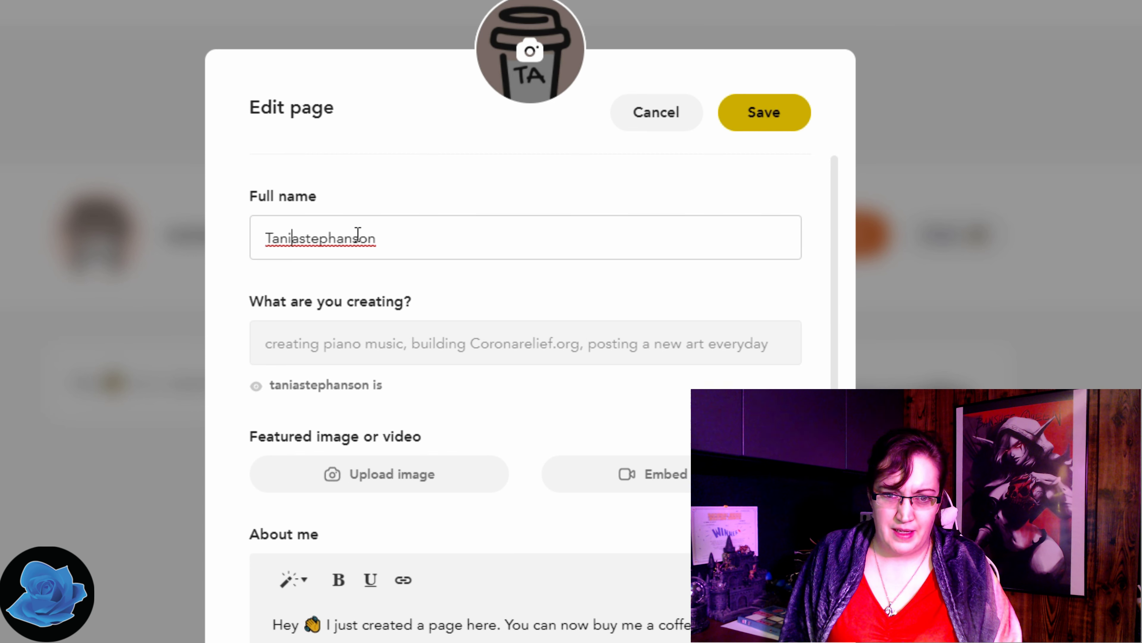
{"action": "key", "text": "Right"}
{"action": "key", "text": "Delete"}
{"action": "type", "text": "S"}
Step: Describe what is being created as "writing novels with the hopes to one day support her family"
{"action": "left_click", "coordinate": [656, 347]}
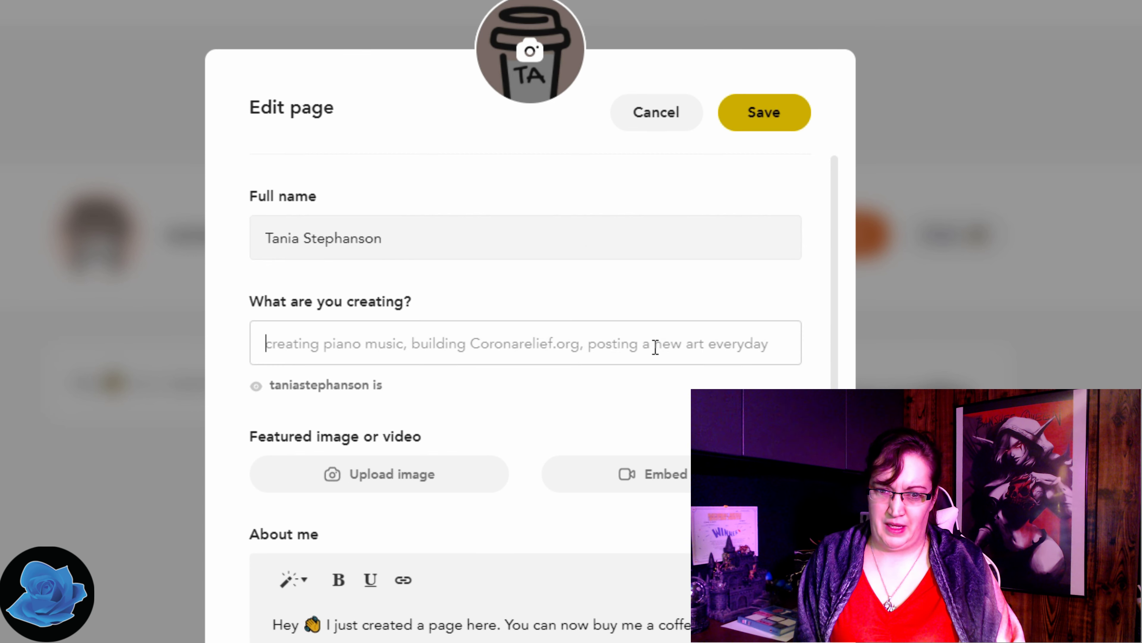
{"action": "type", "text": "Writer"}
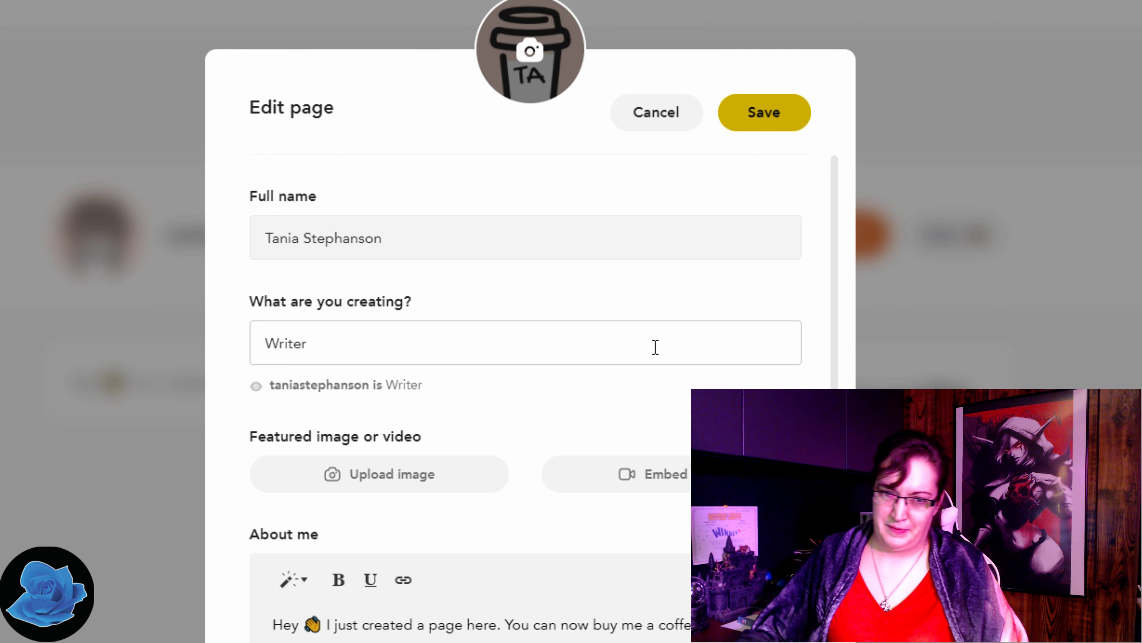
{"action": "left_click_drag", "start_coordinate": [310, 348], "coordinate": [215, 348]}
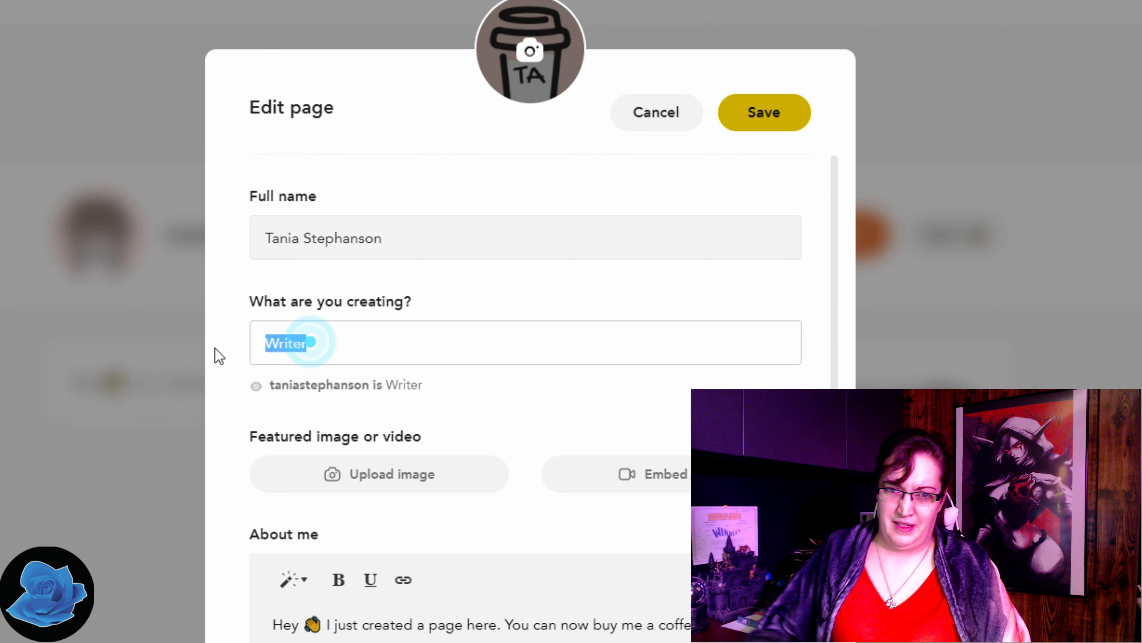
{"action": "type", "text": "writing novl"}
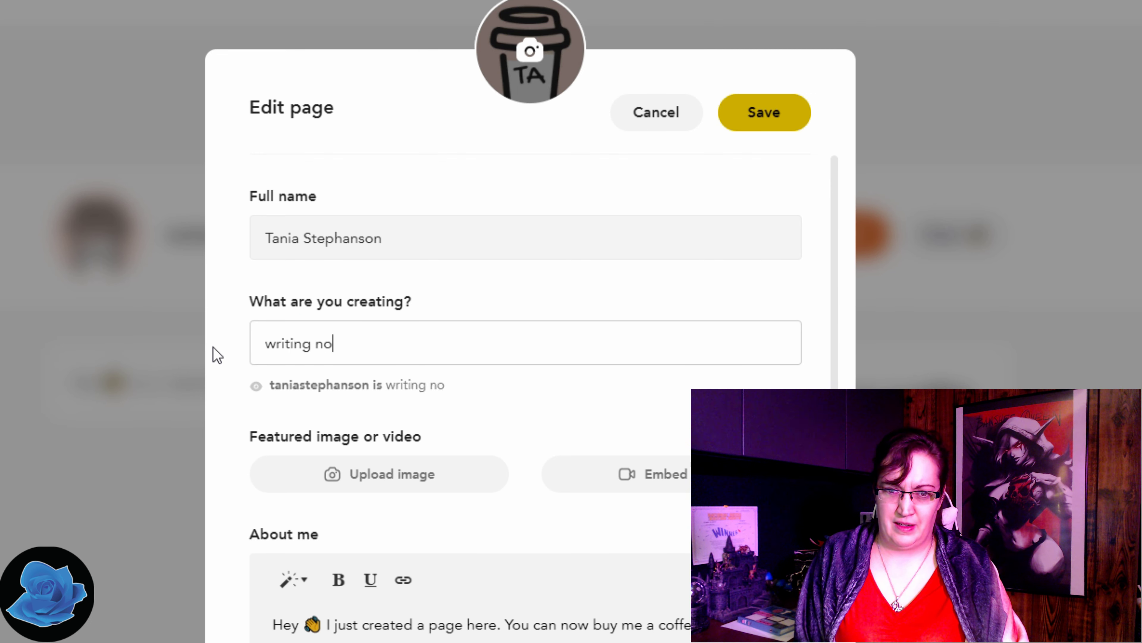
{"action": "key", "text": "BackSpace"}
{"action": "type", "text": "els with th"}
{"action": "key", "text": "BackSpace"}
{"action": "key", "text": "BackSpace"}
{"action": "type", "text": "the hopes to "}
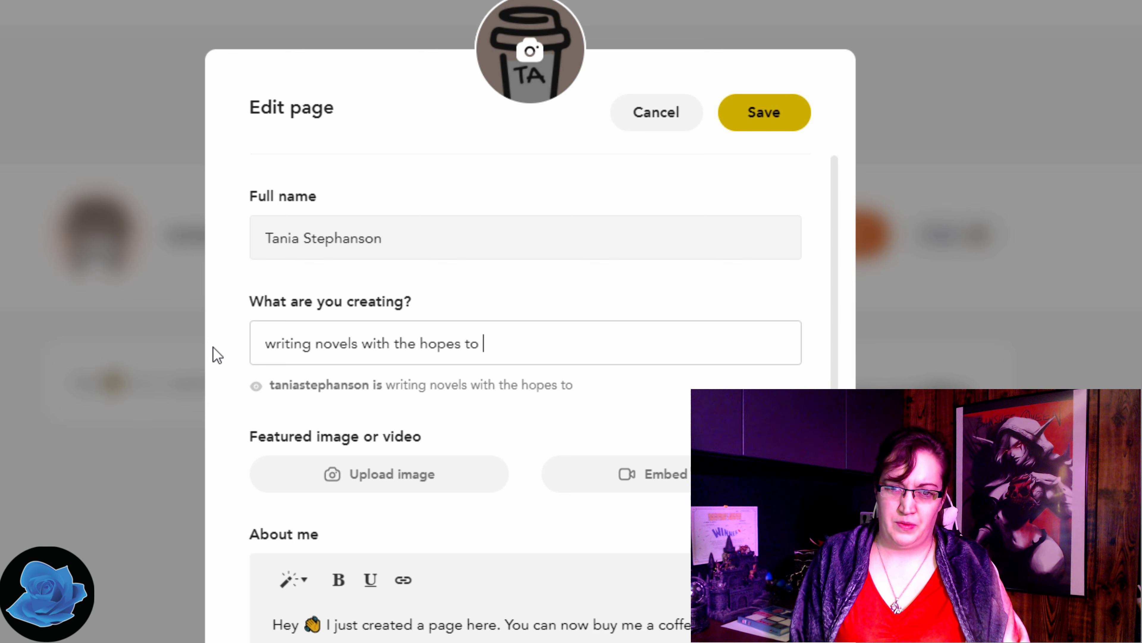
{"action": "type", "text": "one day support her"}
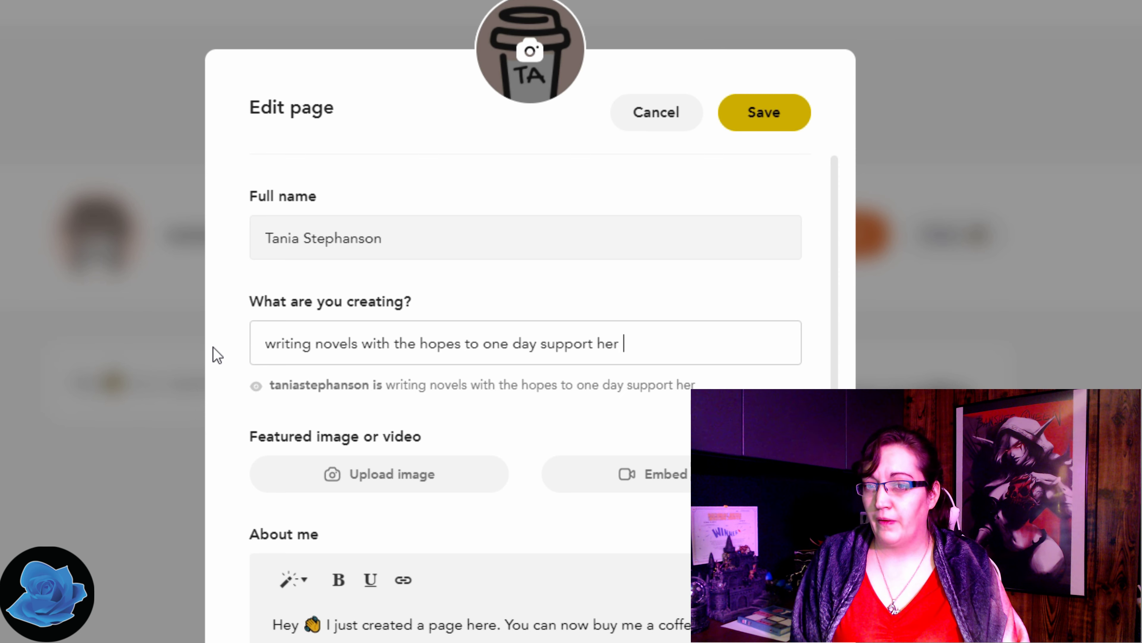
{"action": "type", "text": " family with y"}
{"action": "key", "text": "BackSpace"}
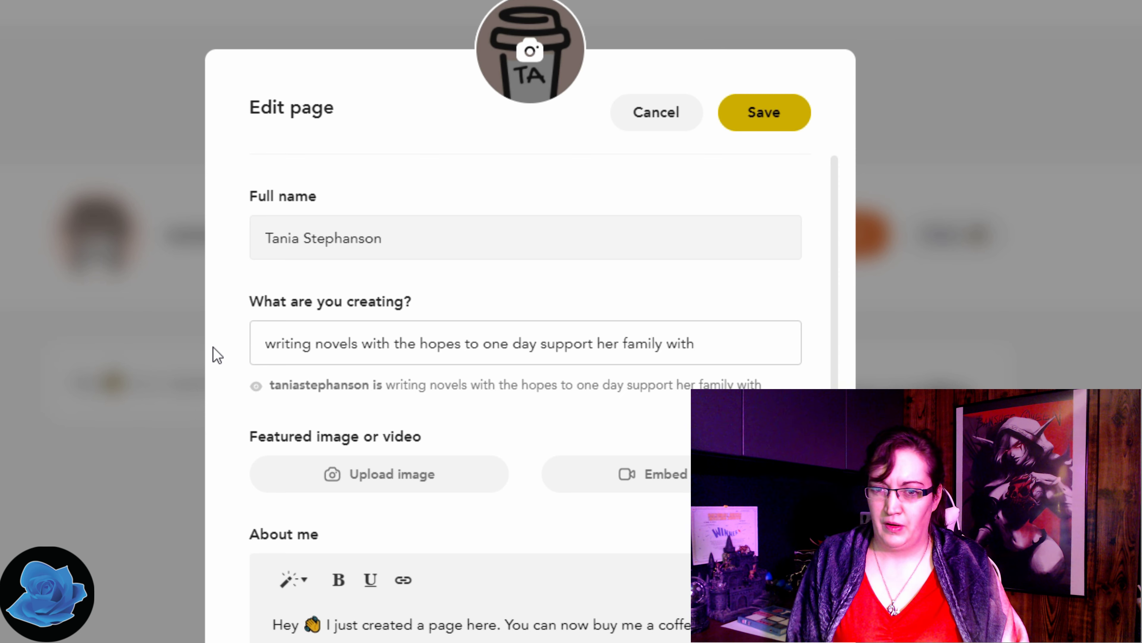
{"action": "type", "text": "her a"}
{"action": "key", "text": "BackSpace"}
{"action": "key", "text": "BackSpace"}
{"action": "key", "text": "BackSpace"}
{"action": "key", "text": "BackSpace"}
{"action": "key", "text": "BackSpace"}
{"action": "key", "text": "BackSpace"}
{"action": "key", "text": "BackSpace"}
{"action": "key", "text": "BackSpace"}
{"action": "key", "text": "BackSpace"}
{"action": "key", "text": "BackSpace"}
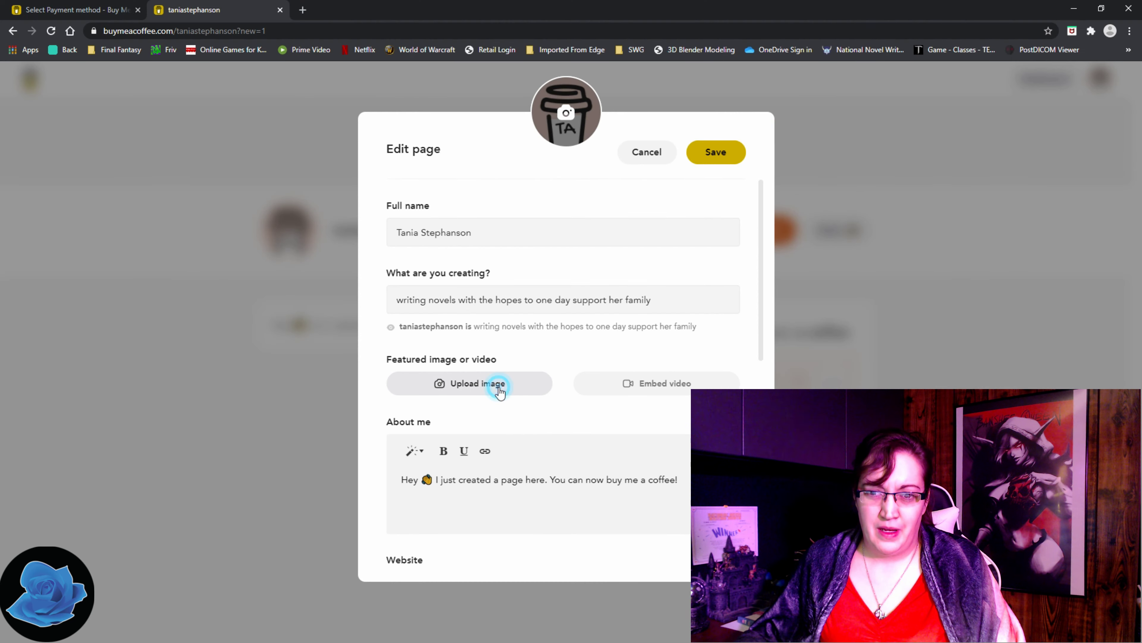
Step: Upload a portrait photo from the OneDrive Pictures folder as the page's featured image
{"action": "left_click", "coordinate": [500, 392]}
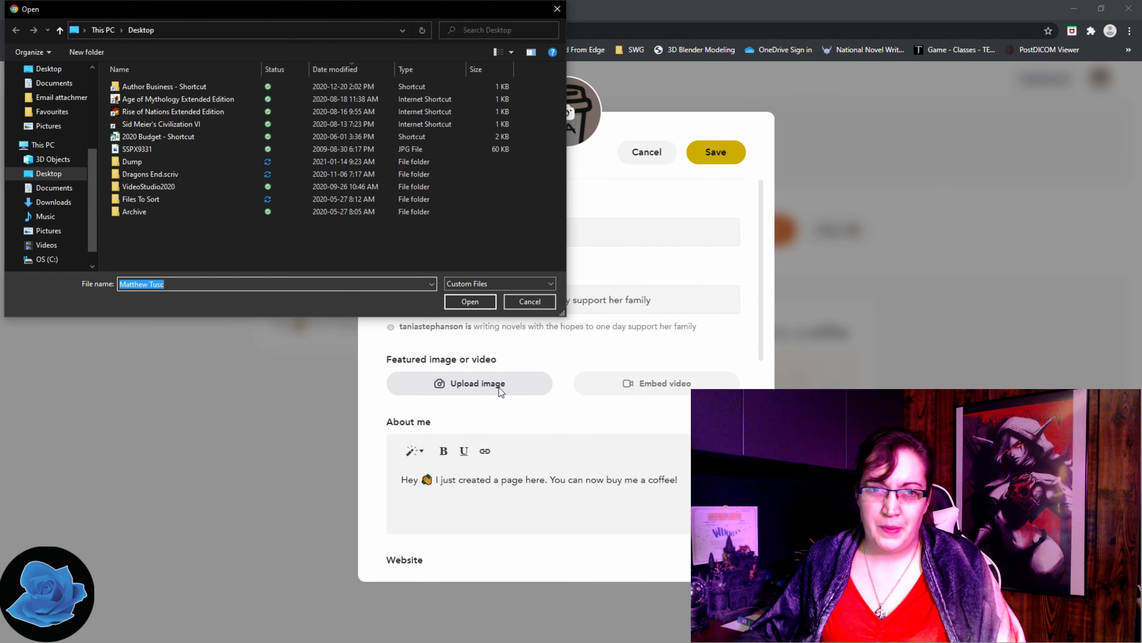
{"action": "left_click", "coordinate": [72, 126]}
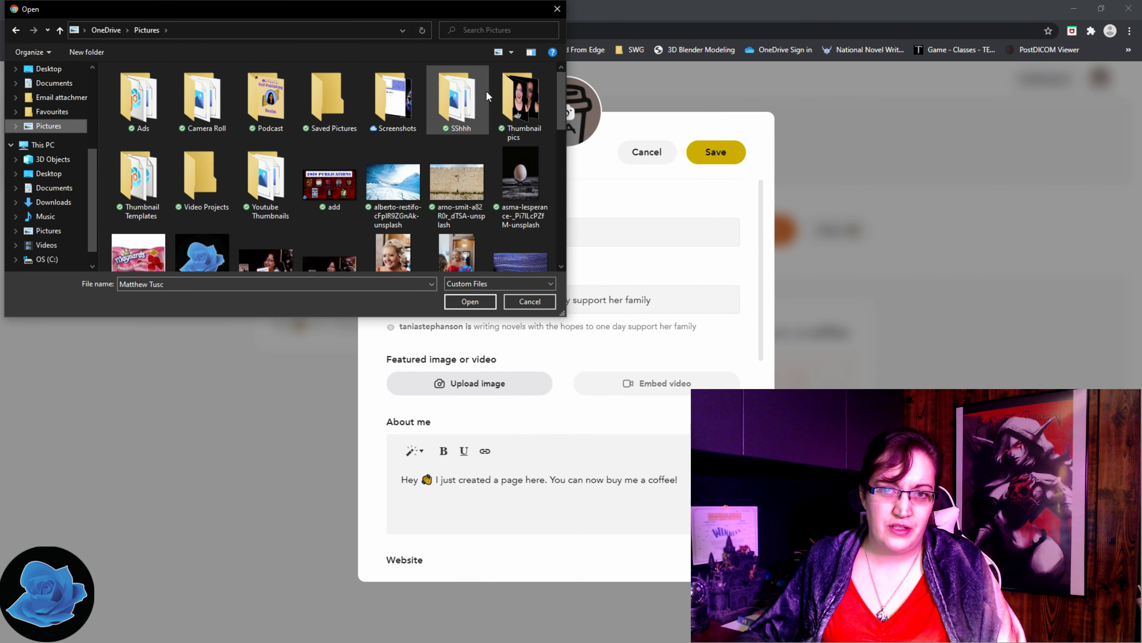
{"action": "left_click_drag", "start_coordinate": [561, 85], "coordinate": [564, 208]}
{"action": "left_click", "coordinate": [329, 153]}
{"action": "left_click", "coordinate": [470, 300]}
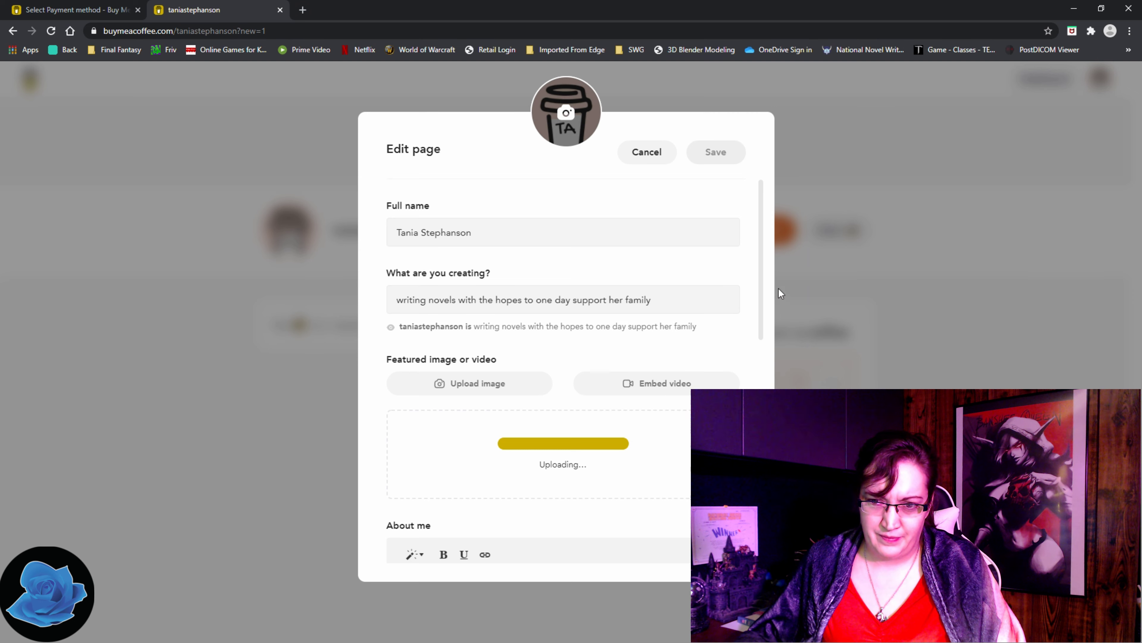
Step: Look up the author's own website through Google, enter its address as the profile's website, and add another blank website row
{"action": "scroll", "coordinate": [781, 294], "scroll_direction": "down", "scroll_amount": 6}
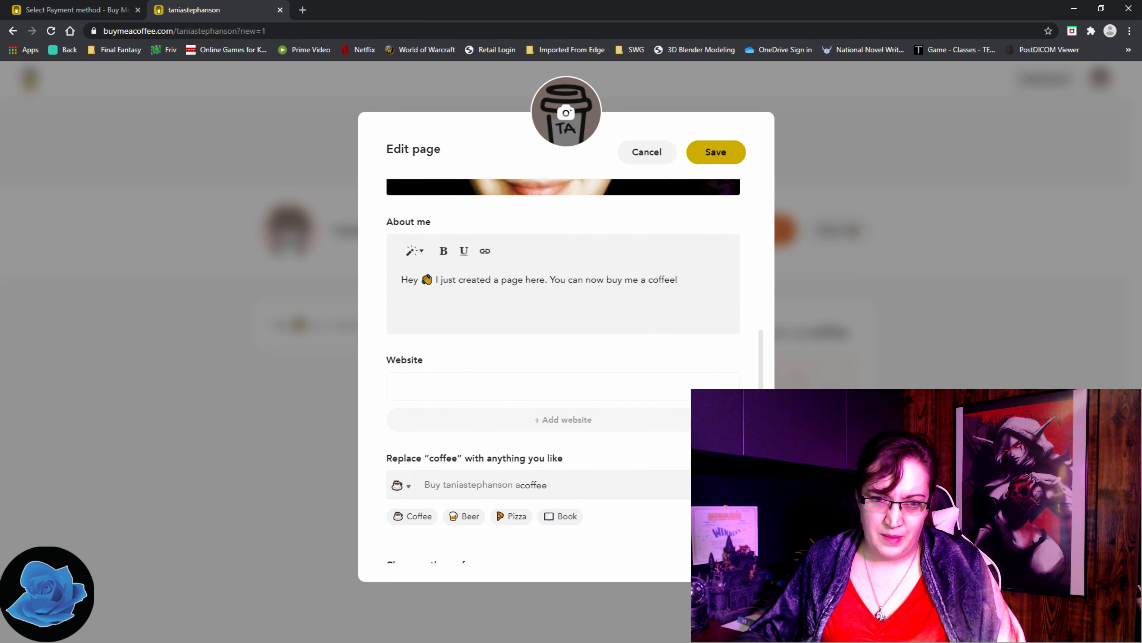
{"action": "scroll", "coordinate": [574, 371], "scroll_direction": "down", "scroll_amount": 3}
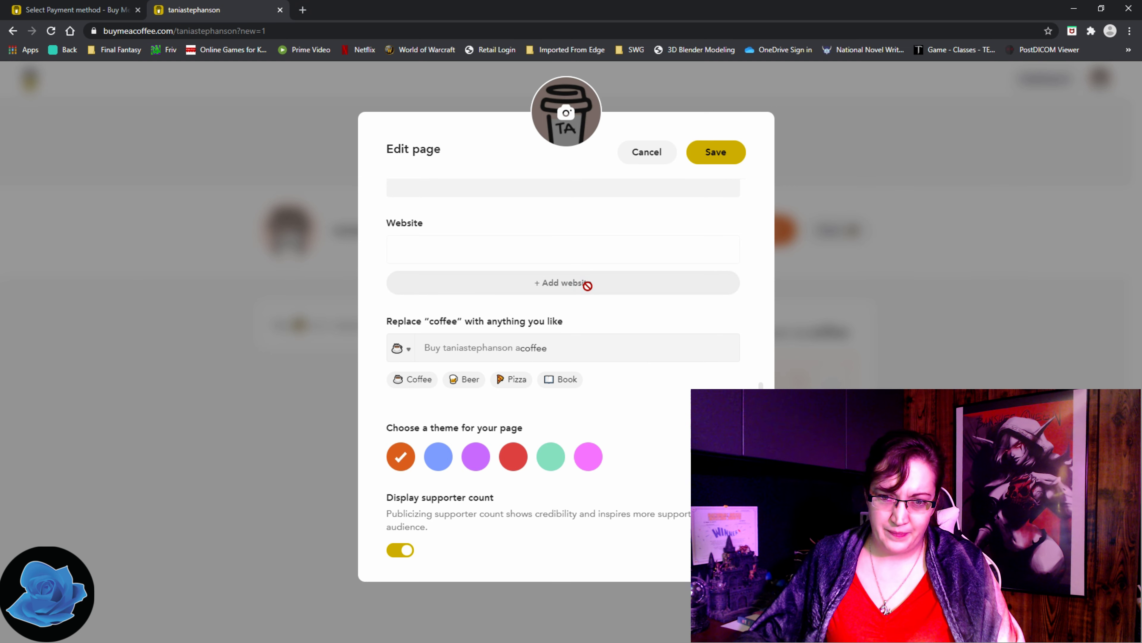
{"action": "left_click", "coordinate": [535, 282]}
{"action": "left_click", "coordinate": [302, 10]}
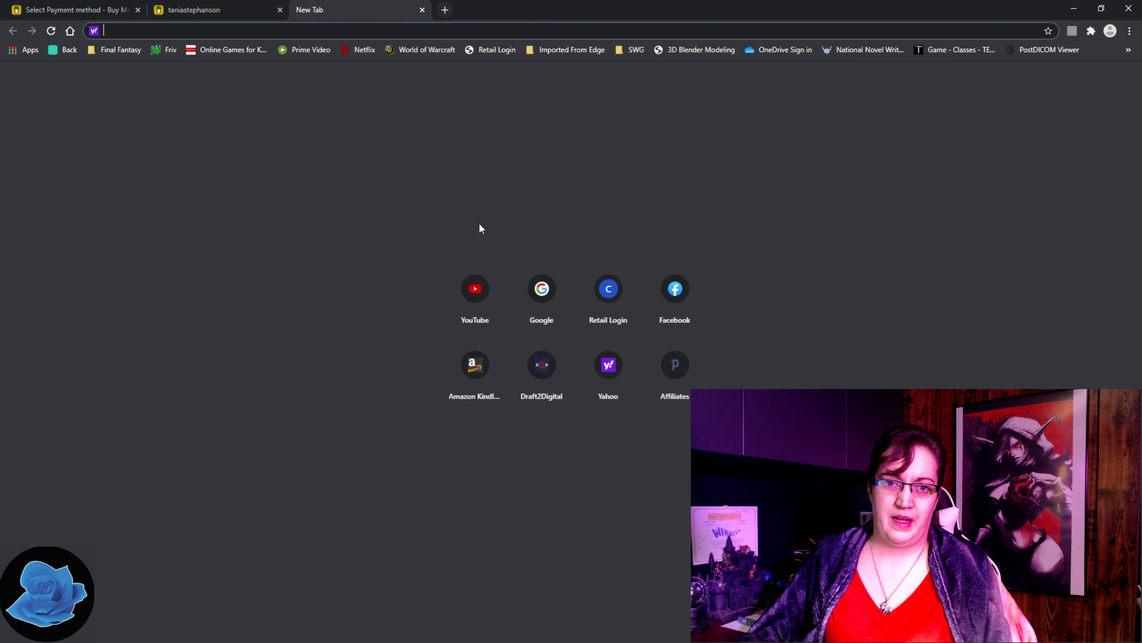
{"action": "left_click", "coordinate": [512, 296]}
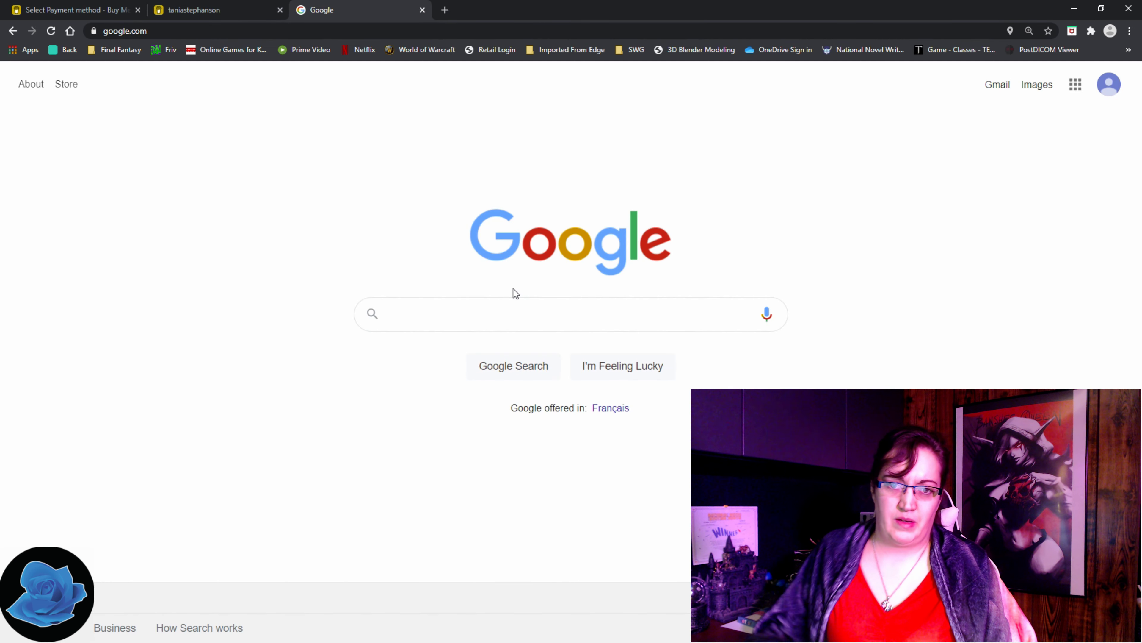
{"action": "type", "text": "taniastephanson"}
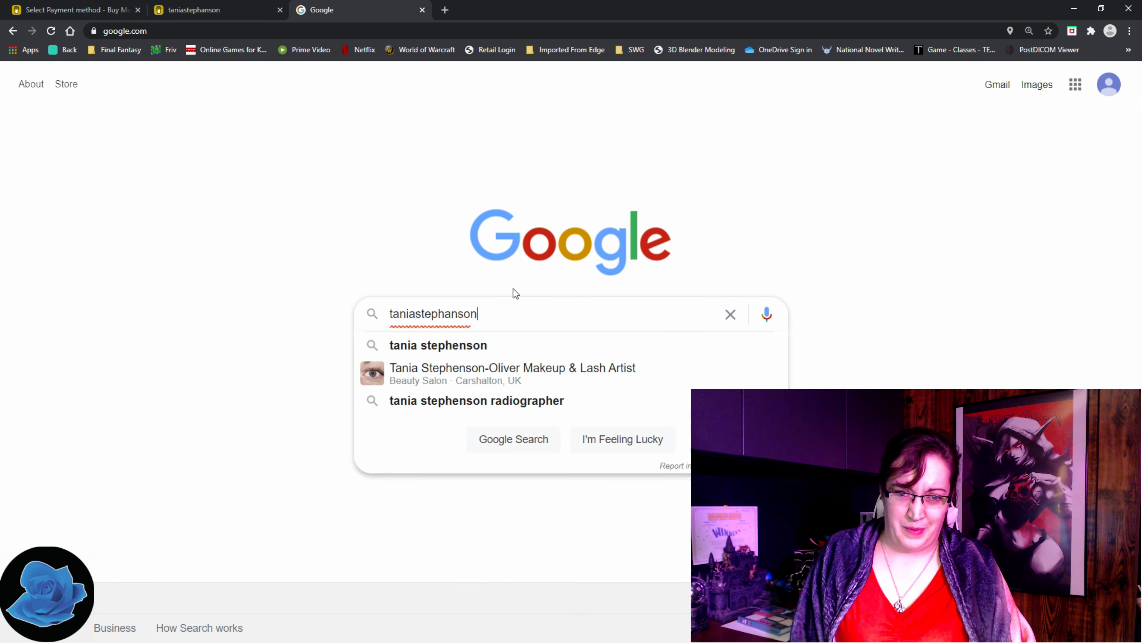
{"action": "key", "text": "Return"}
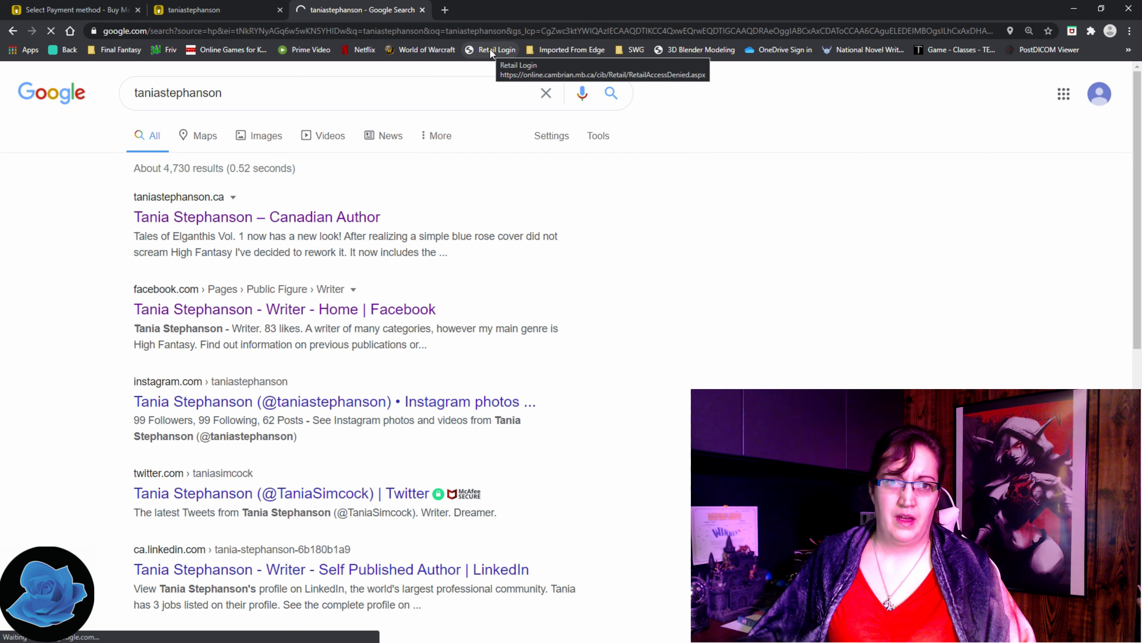
{"action": "left_click", "coordinate": [321, 215]}
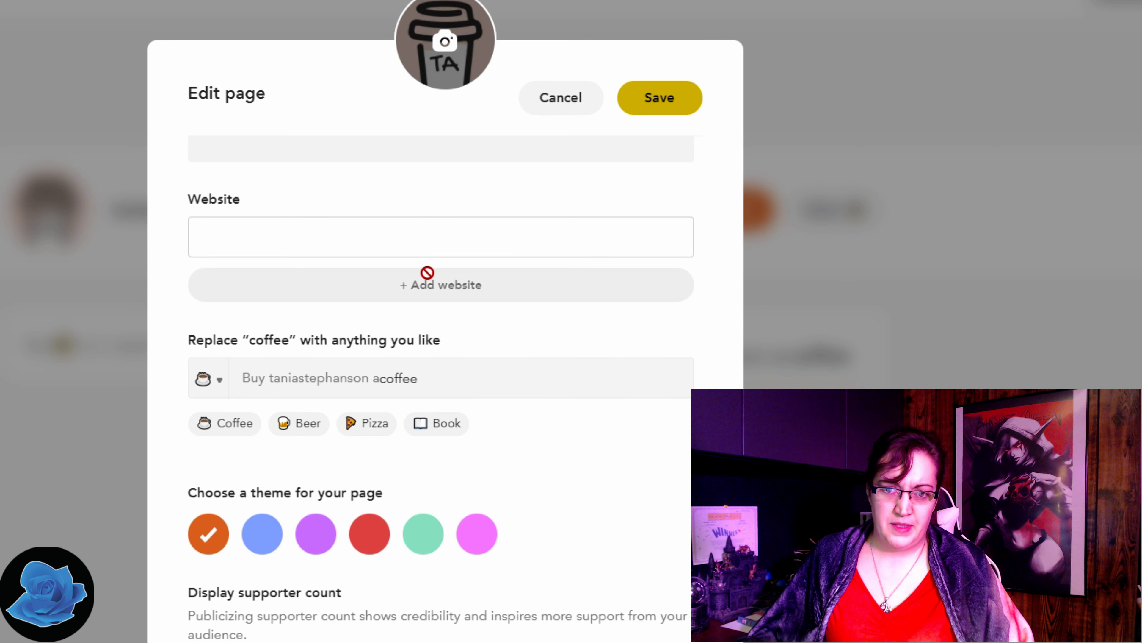
{"action": "type", "text": "https://www.taniastephanson.ca/"}
{"action": "left_click", "coordinate": [490, 282]}
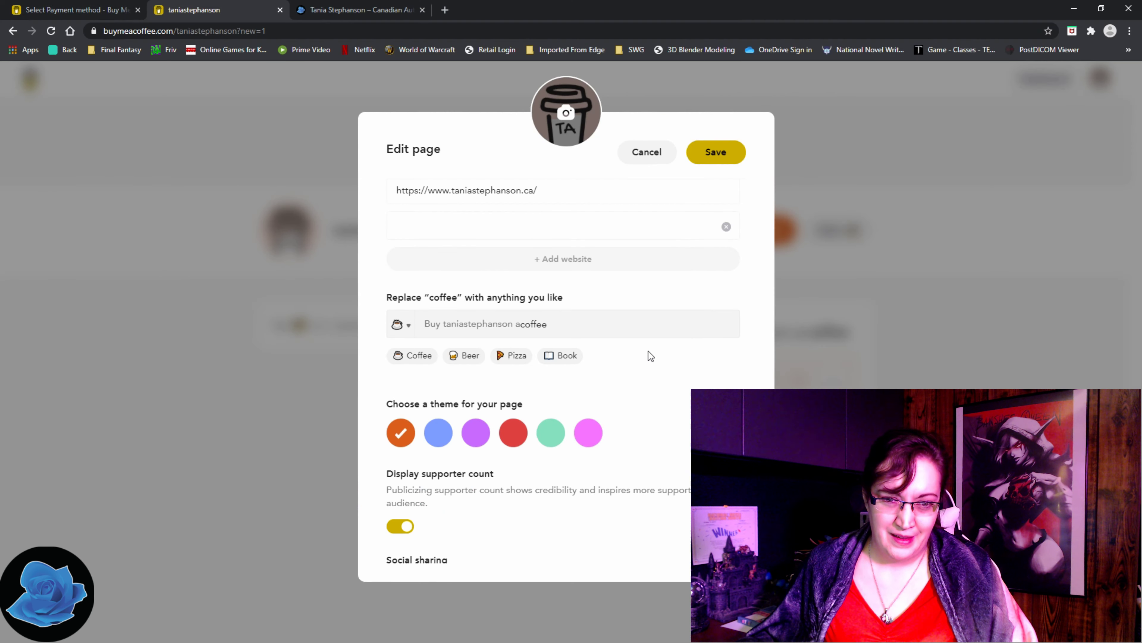
Step: Search the emojis for "tea" and choose the green tea cup as the icon replacing the coffee cup
{"action": "scroll", "coordinate": [566, 390], "scroll_direction": "down", "scroll_amount": 1}
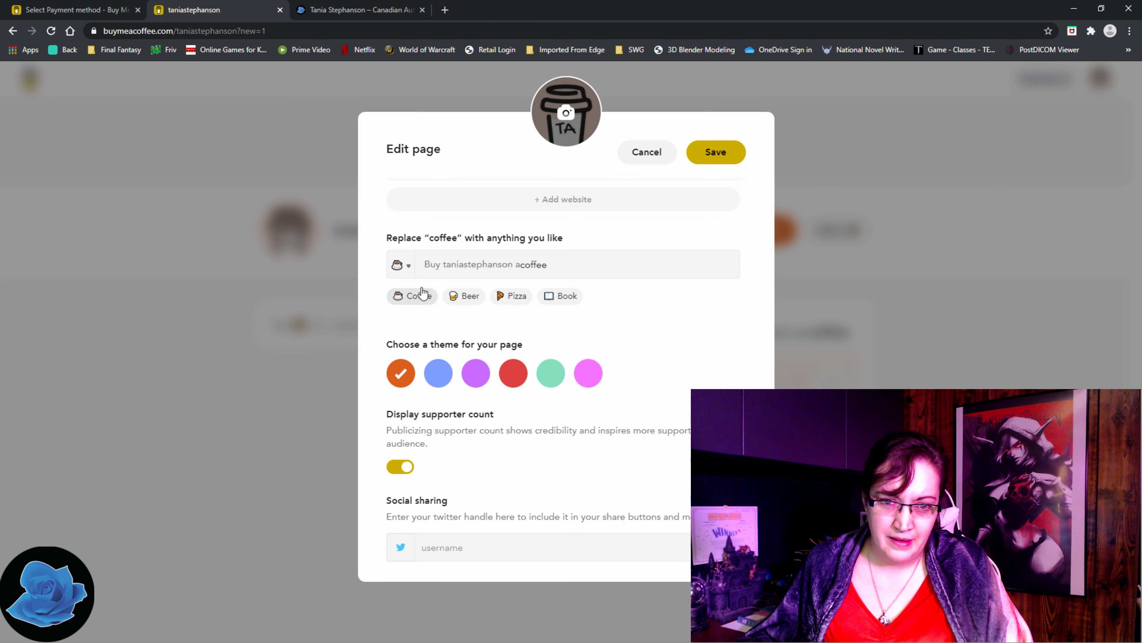
{"action": "left_click", "coordinate": [426, 268]}
{"action": "scroll", "coordinate": [560, 331], "scroll_direction": "down", "scroll_amount": 3}
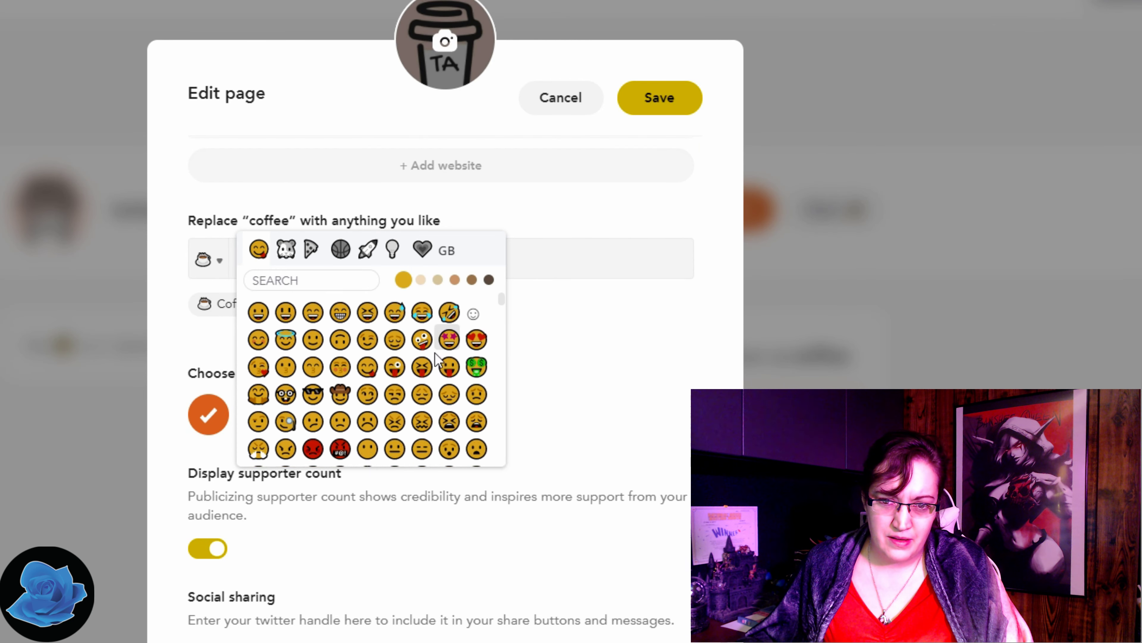
{"action": "scroll", "coordinate": [502, 326], "scroll_direction": "down", "scroll_amount": 8}
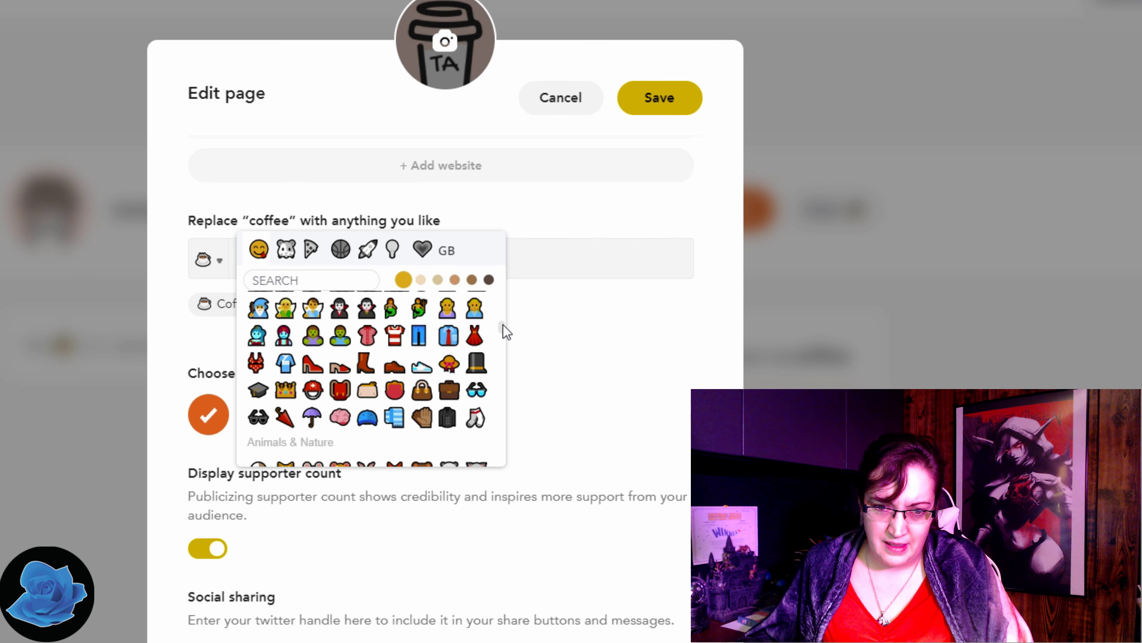
{"action": "left_click", "coordinate": [335, 275]}
{"action": "type", "text": "tea"}
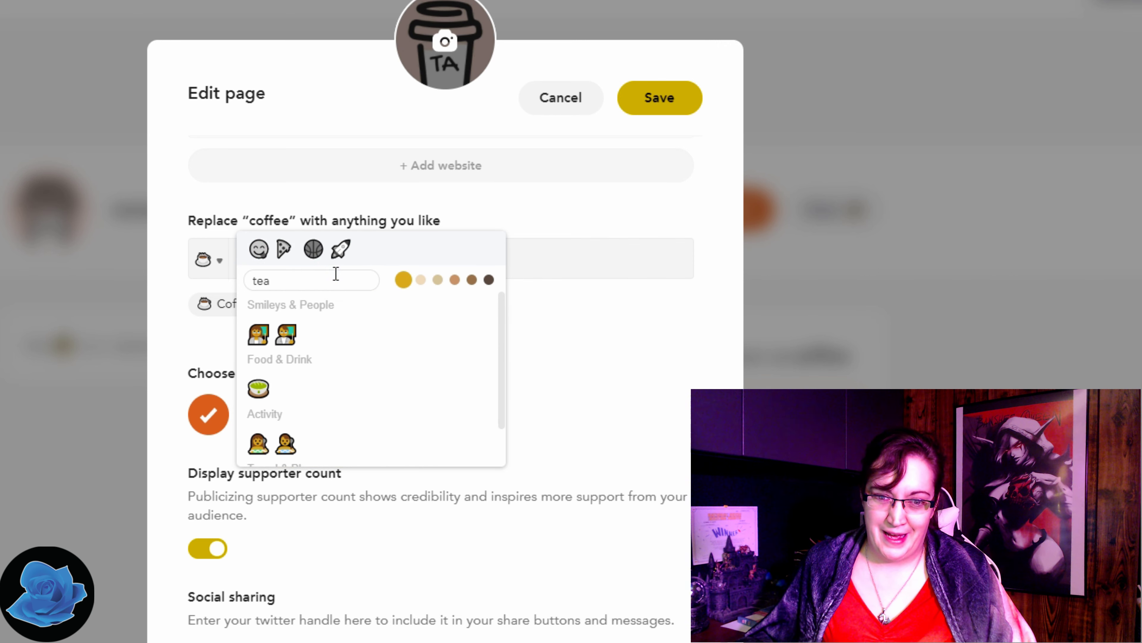
{"action": "left_click", "coordinate": [267, 395]}
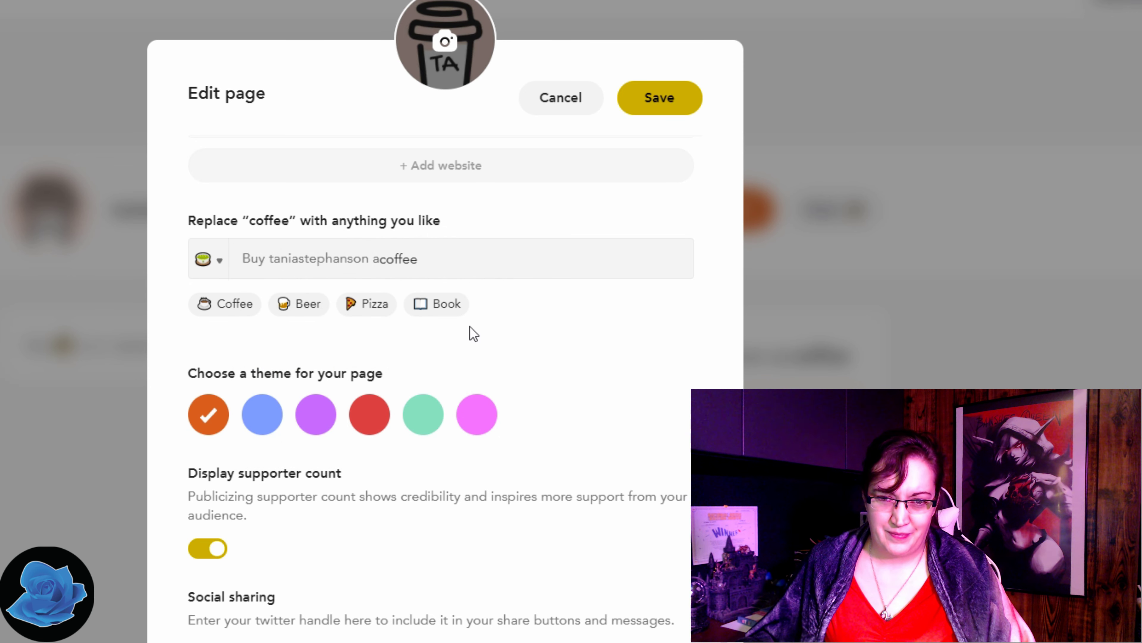
Step: Replace the word "coffee" in the support phrase with "Tea"
{"action": "left_click", "coordinate": [477, 258]}
{"action": "key", "text": "BackSpace"}
{"action": "key", "text": "BackSpace"}
{"action": "key", "text": "BackSpace"}
{"action": "key", "text": "BackSpace"}
{"action": "key", "text": "BackSpace"}
{"action": "key", "text": "BackSpace"}
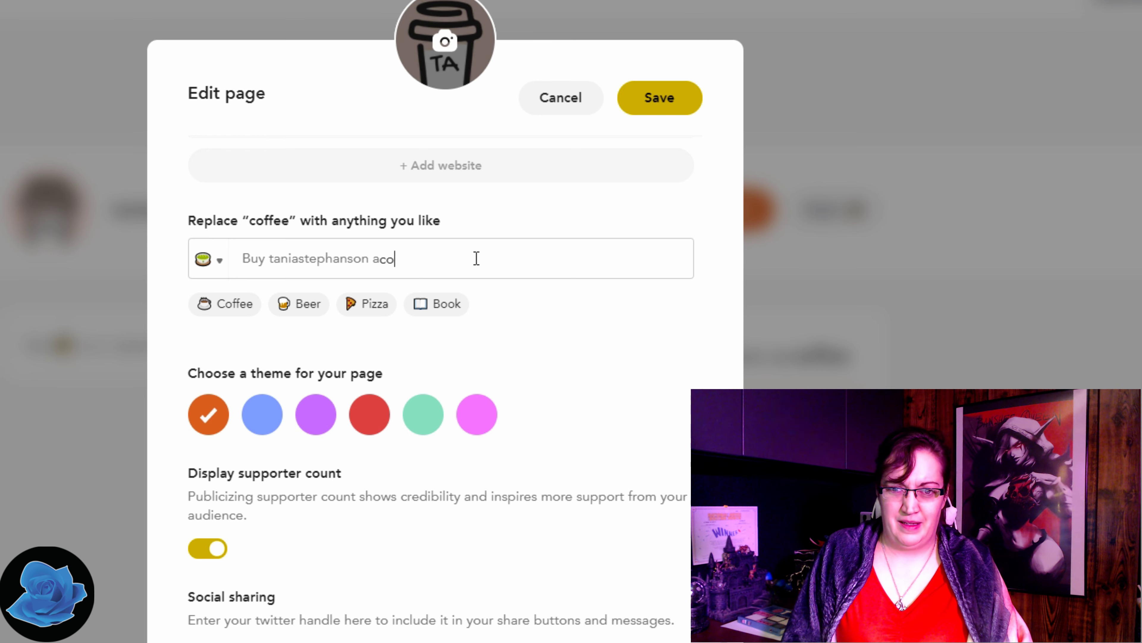
{"action": "type", "text": "Tea"}
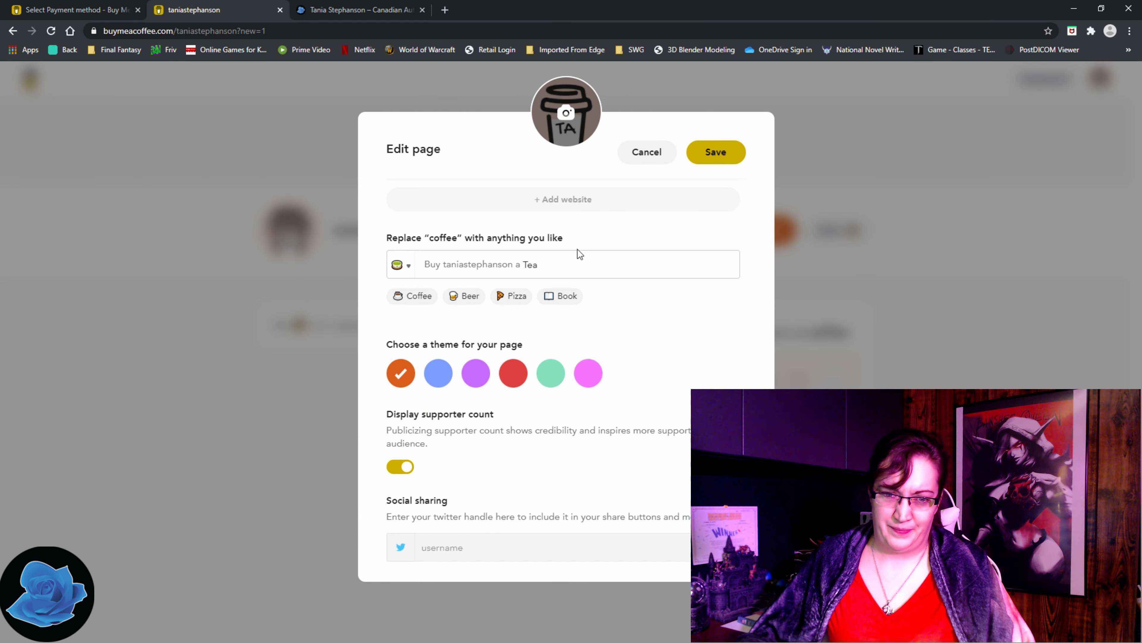
Step: Choose the blue page theme and save the page profile
{"action": "left_click", "coordinate": [438, 372]}
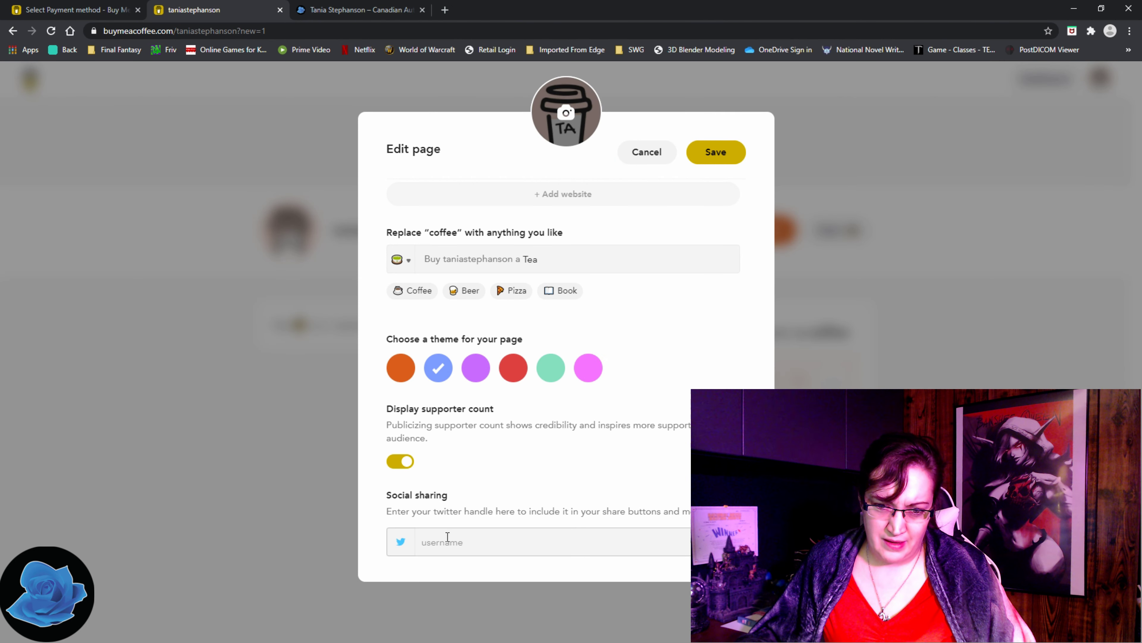
{"action": "left_click", "coordinate": [715, 152]}
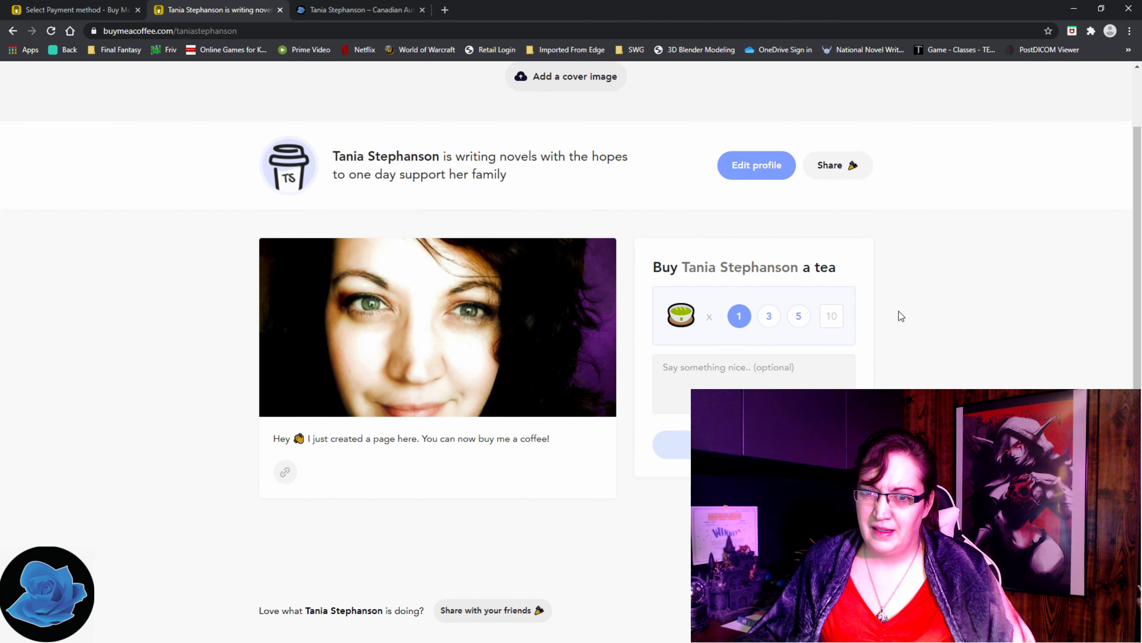
Step: Open the page's sharing options and copy its link
{"action": "scroll", "coordinate": [899, 311], "scroll_direction": "up", "scroll_amount": 2}
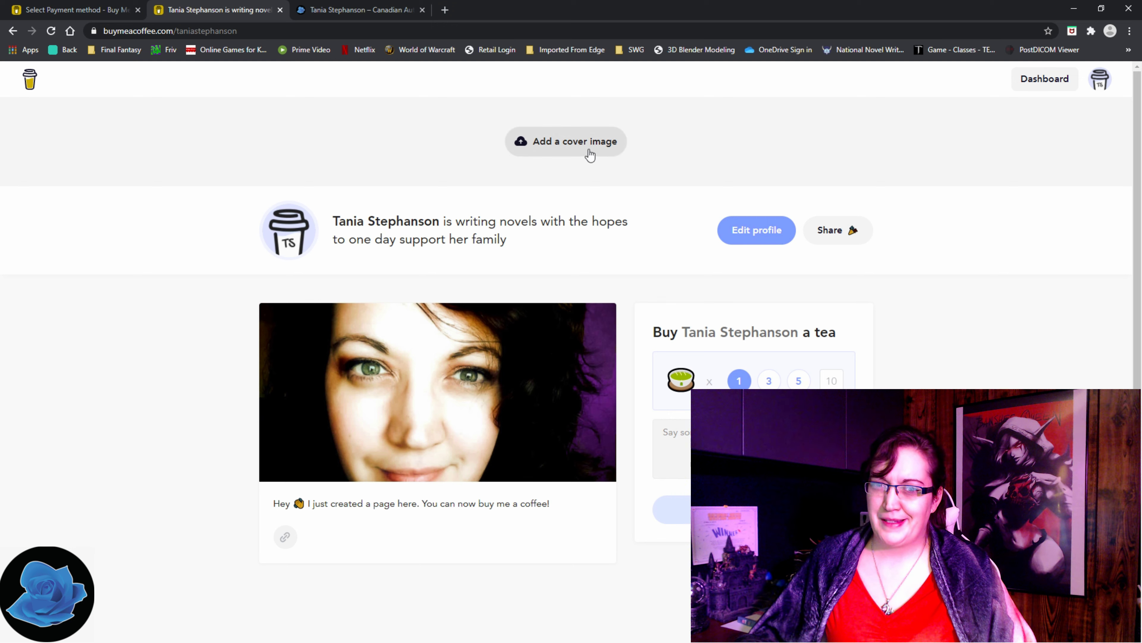
{"action": "left_click", "coordinate": [835, 233]}
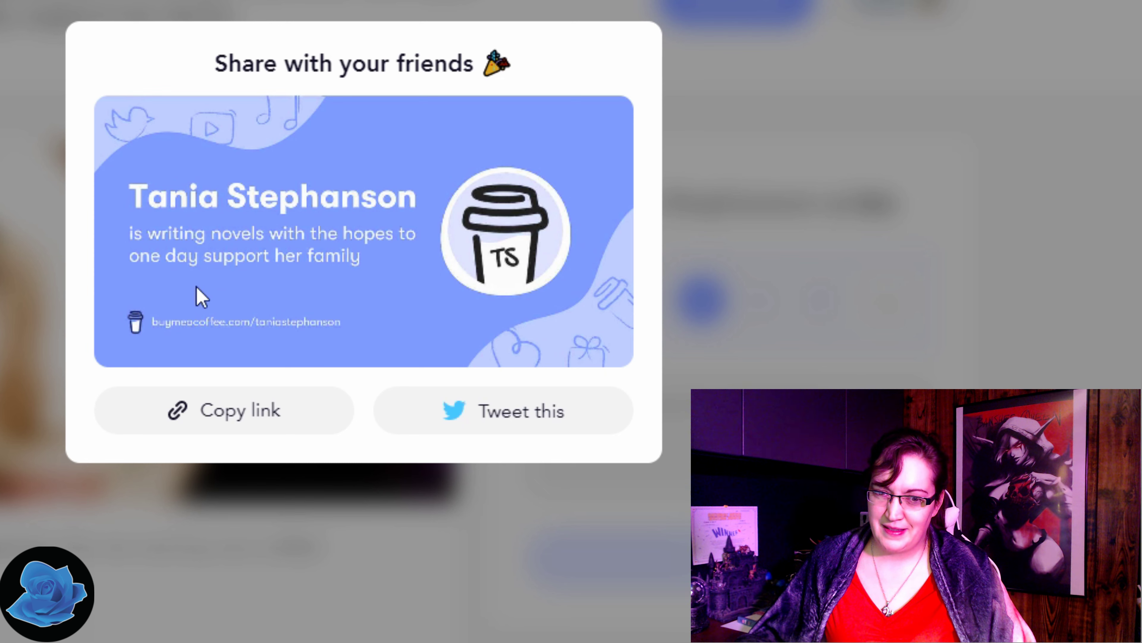
{"action": "left_click", "coordinate": [185, 404]}
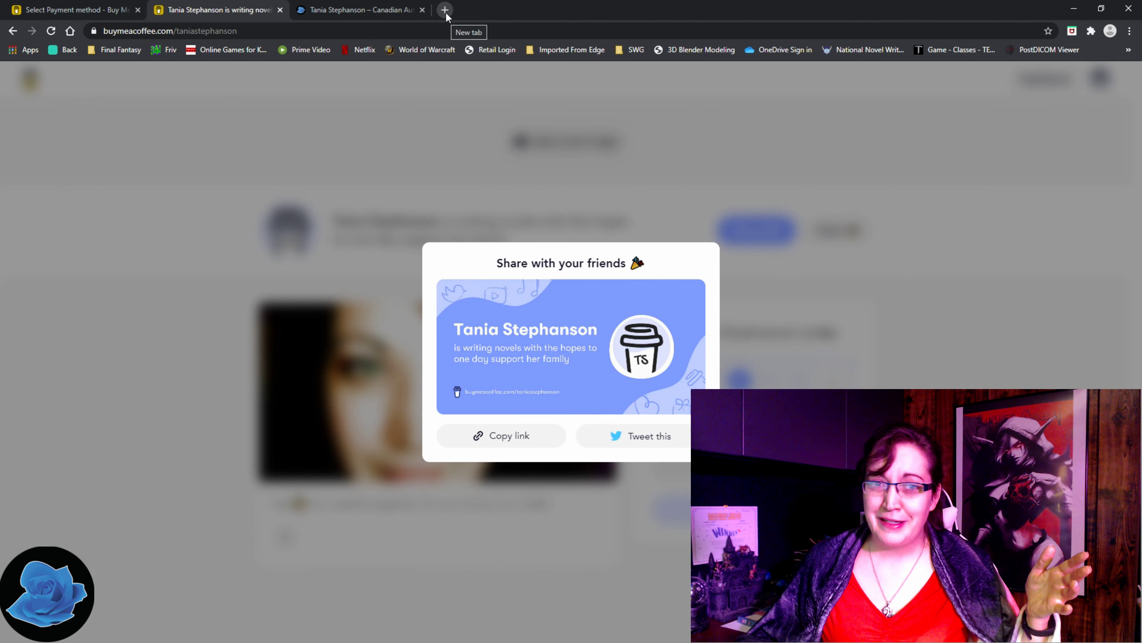
Step: Switch to Facebook in a new tab, start a post on the writer's page, and paste the copied link below an empty first line
{"action": "left_click", "coordinate": [446, 11]}
{"action": "left_click", "coordinate": [672, 288]}
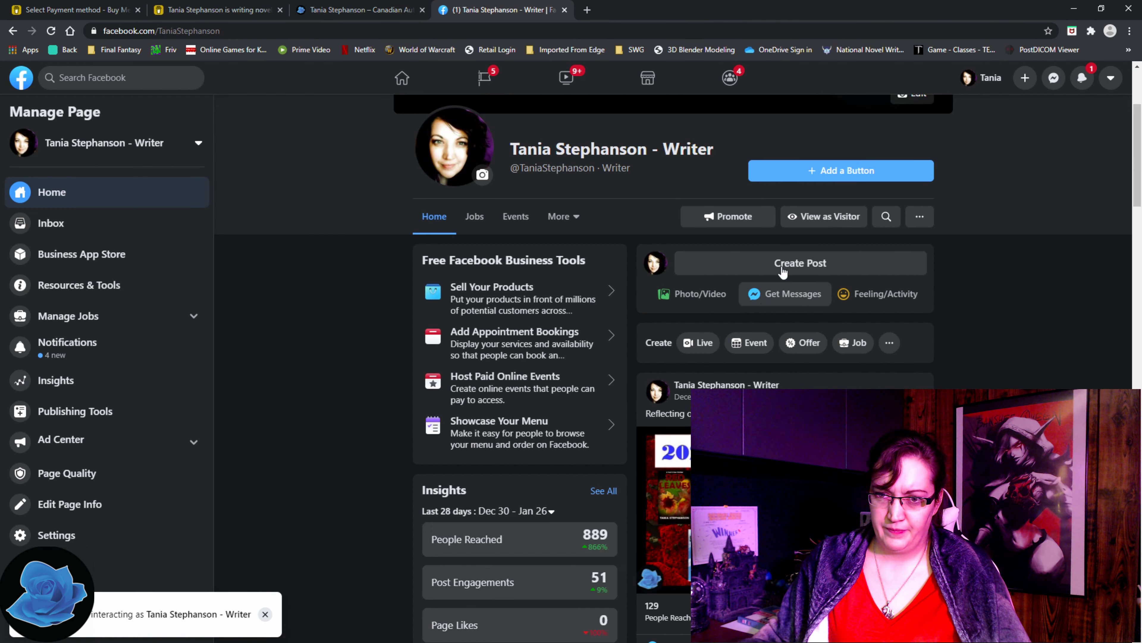
{"action": "left_click", "coordinate": [782, 268]}
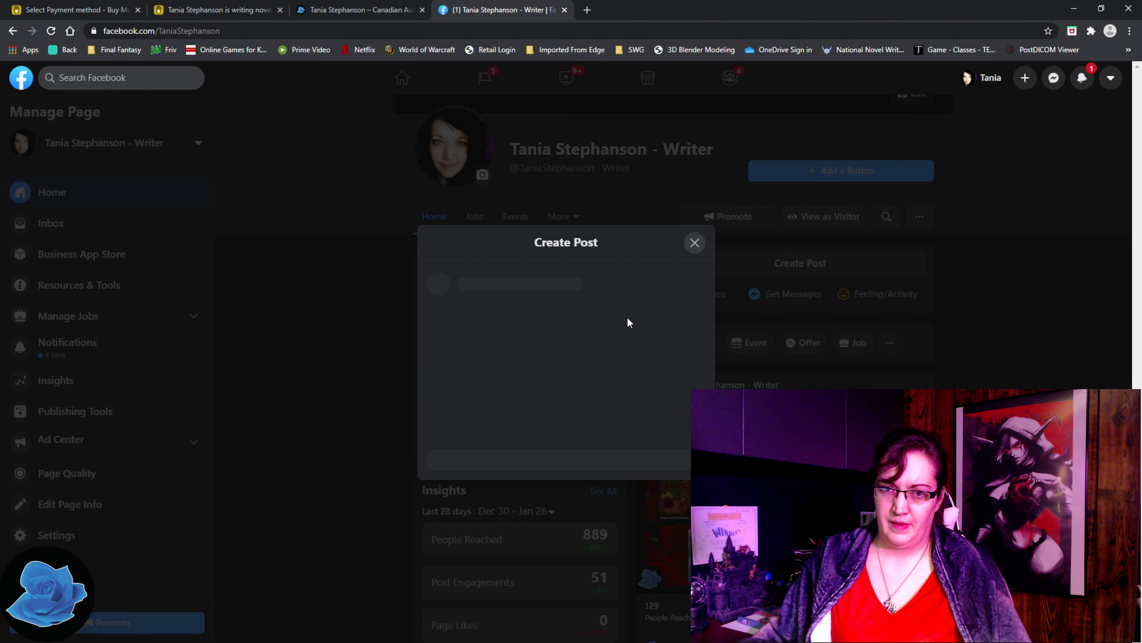
{"action": "key", "text": "ctrl+v"}
{"action": "left_click", "coordinate": [434, 260]}
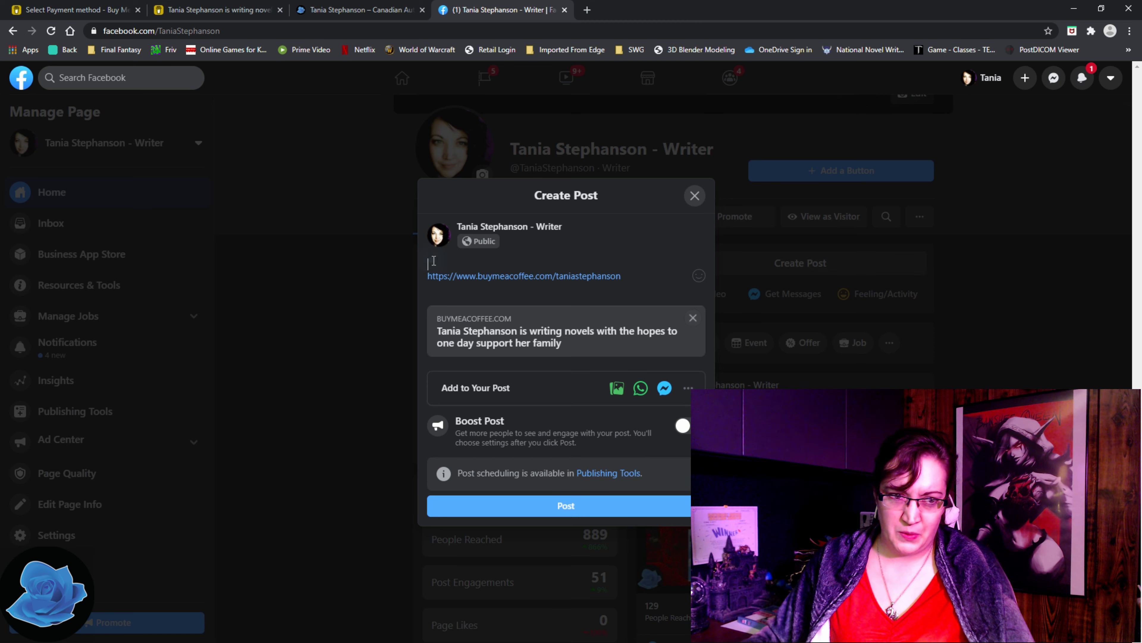
Step: Begin the post's message above the link with "Hey There! In hopes to one day fully support myself and my family"
{"action": "type", "text": "Hey There! "}
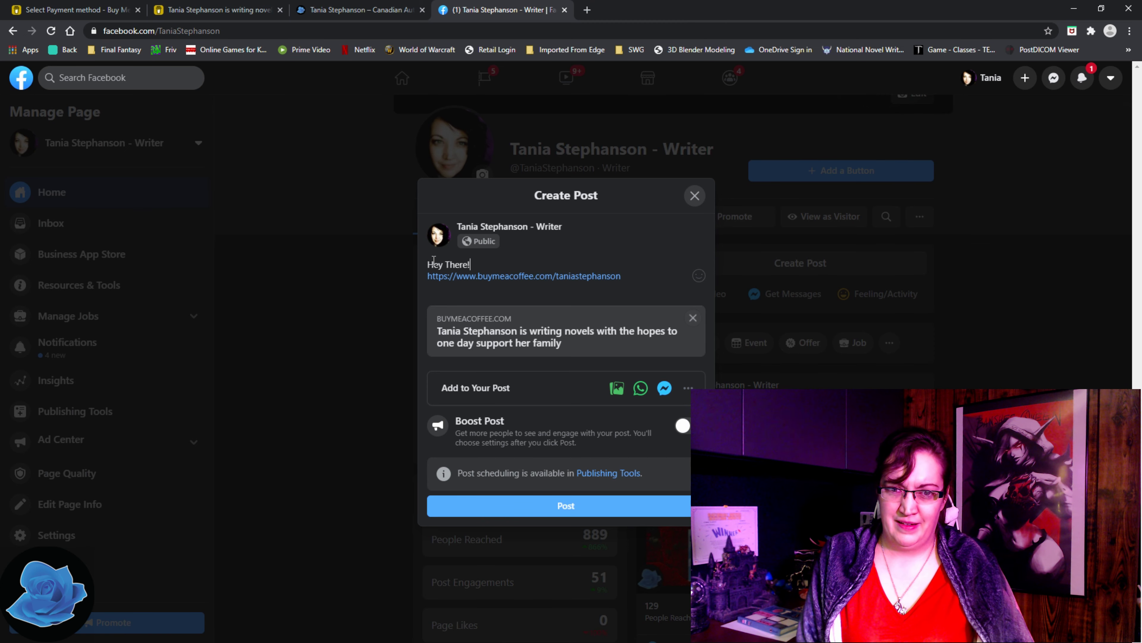
{"action": "type", "text": "IN"}
{"action": "key", "text": "BackSpace"}
{"action": "type", "text": "n ho"}
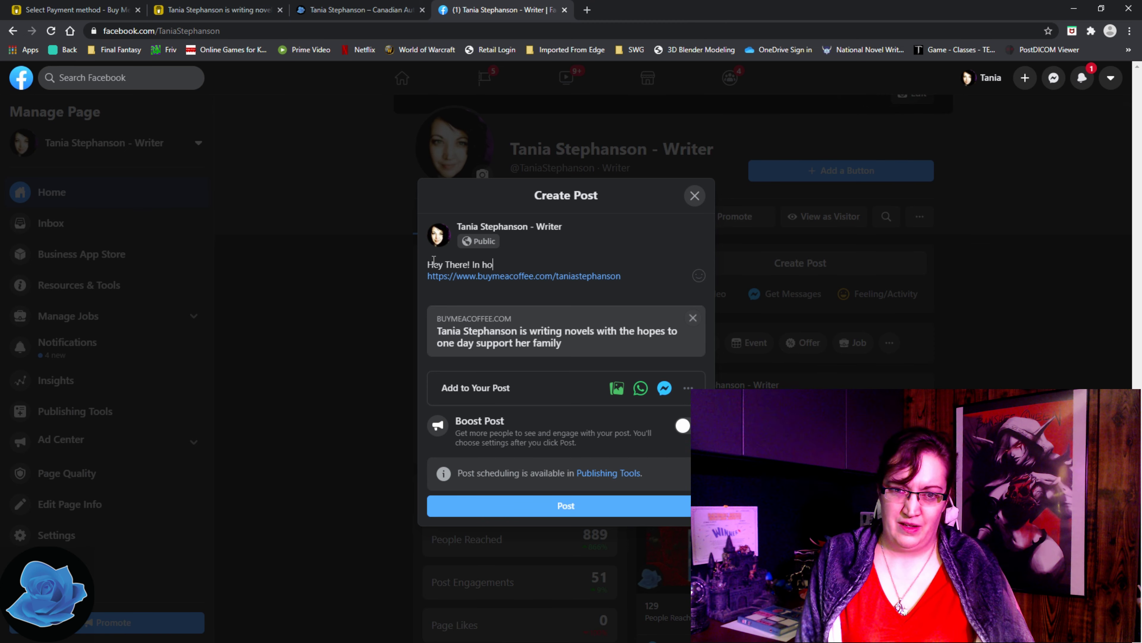
{"action": "type", "text": "pes to one day fully support myself and my family "}
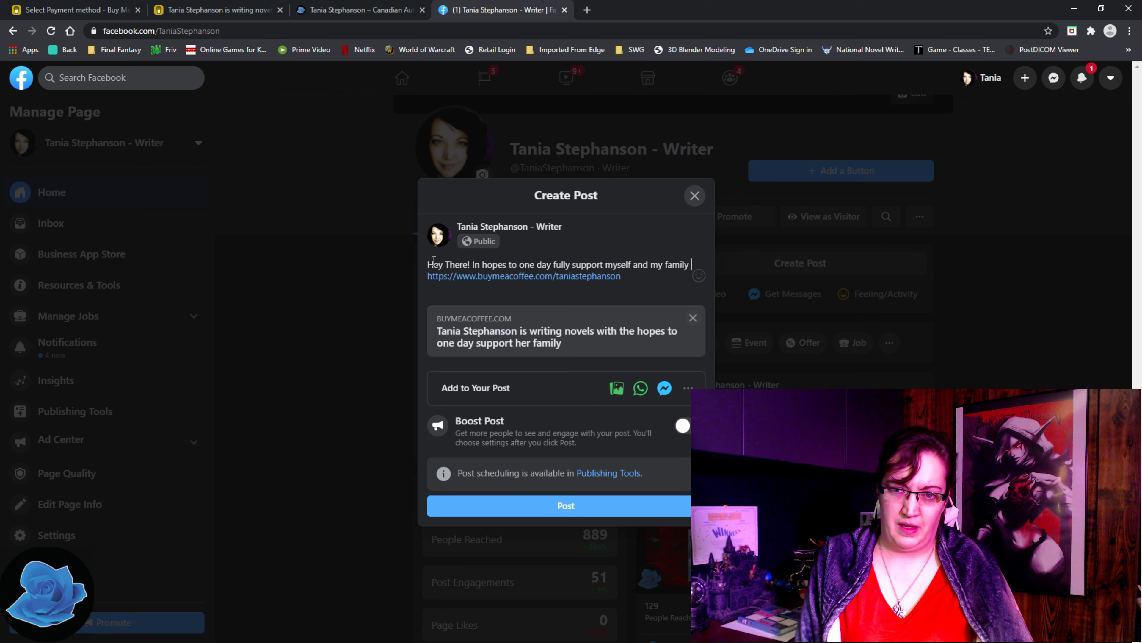
Step: Finish the message with "with my Author business, please feel free to buy me a tea at the link below." and publish the post
{"action": "type", "text": "with my Aut"}
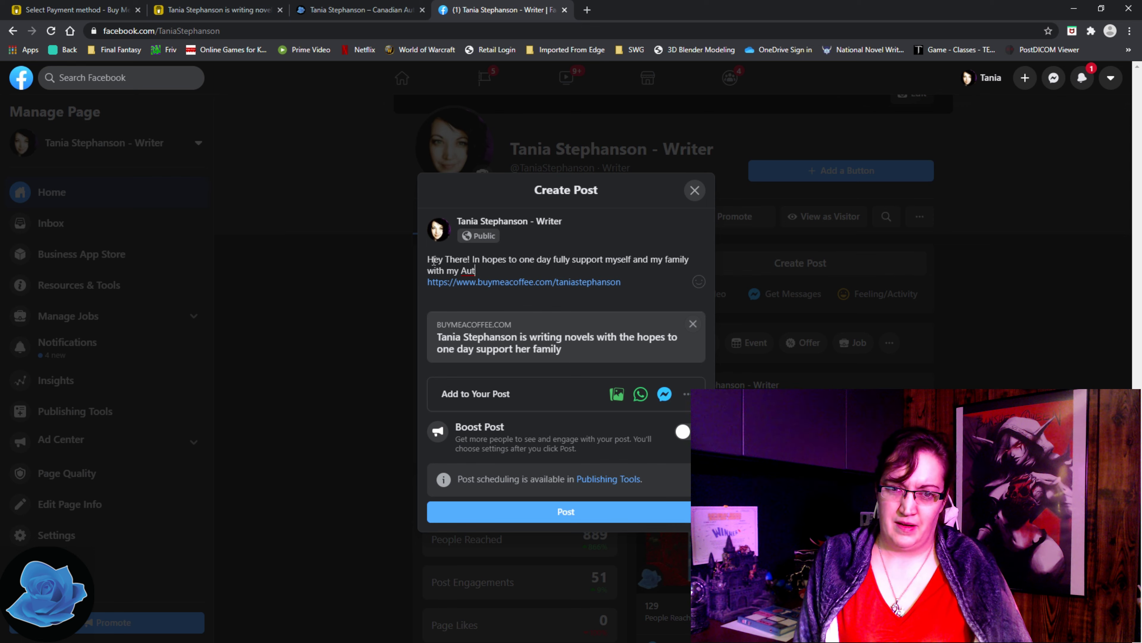
{"action": "type", "text": "hor bus"}
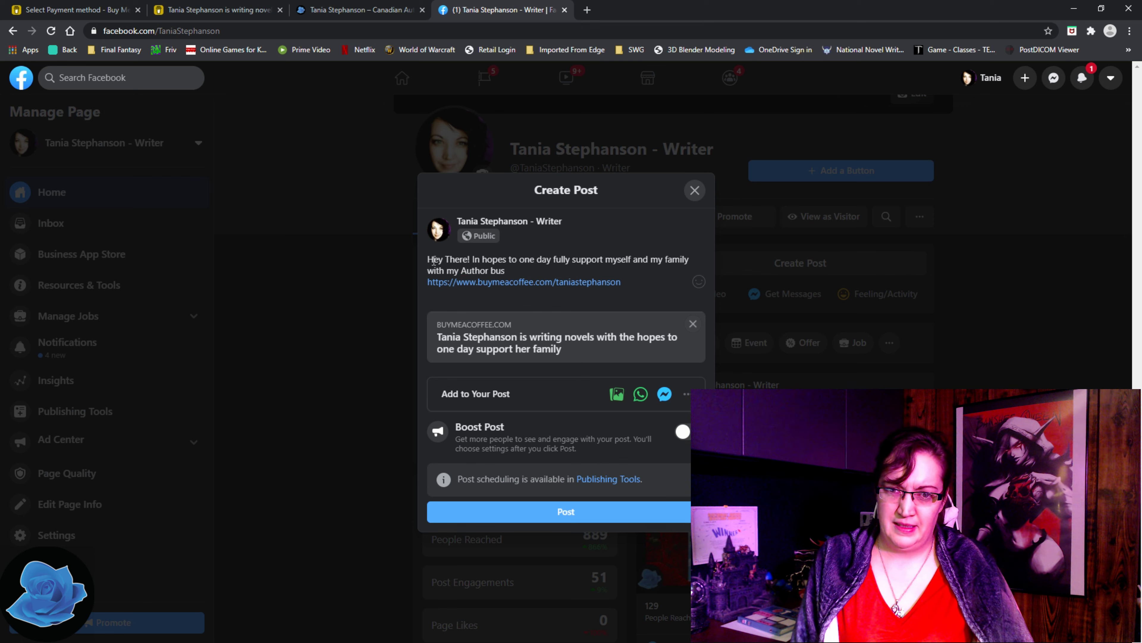
{"action": "type", "text": "sine"}
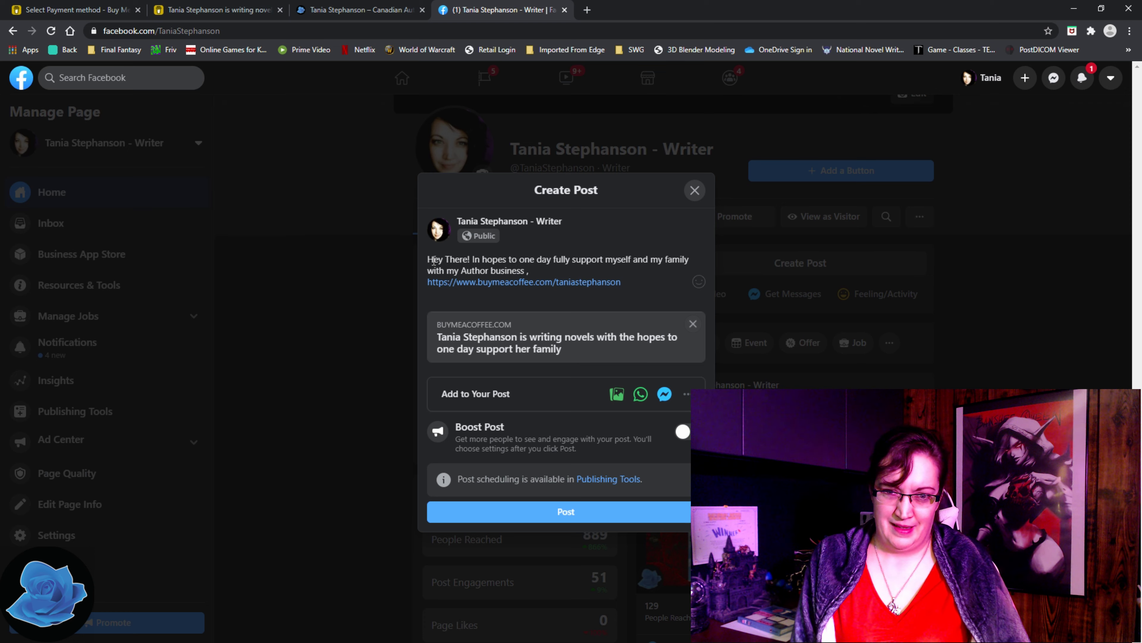
{"action": "type", "text": "ss, please "}
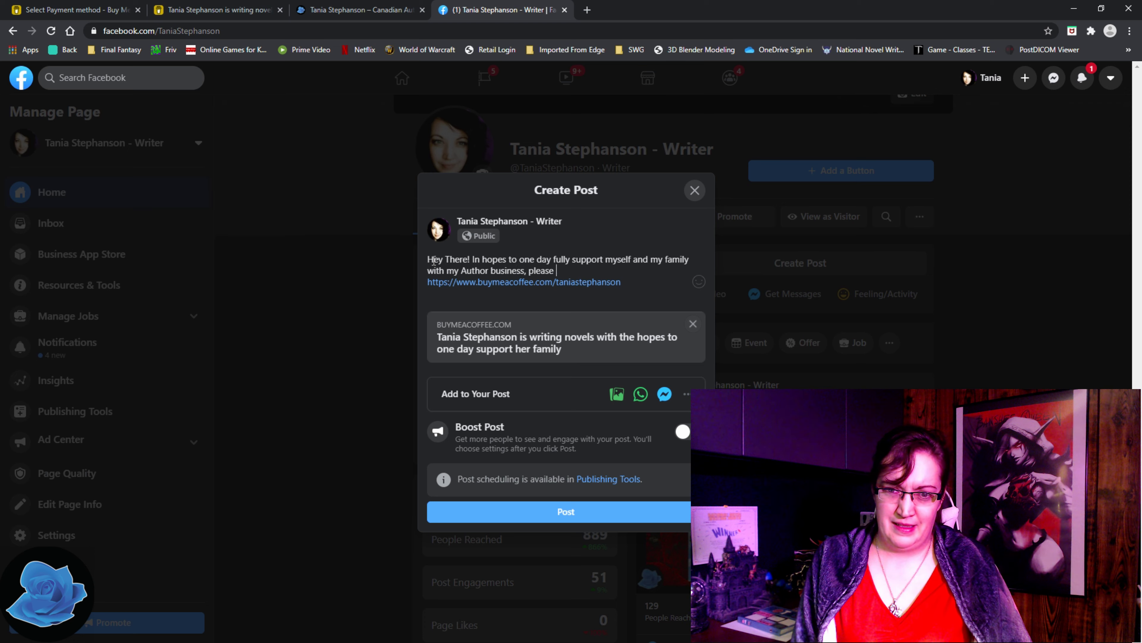
{"action": "type", "text": "feel free to buy me a tea "}
{"action": "type", "text": "at the link below."}
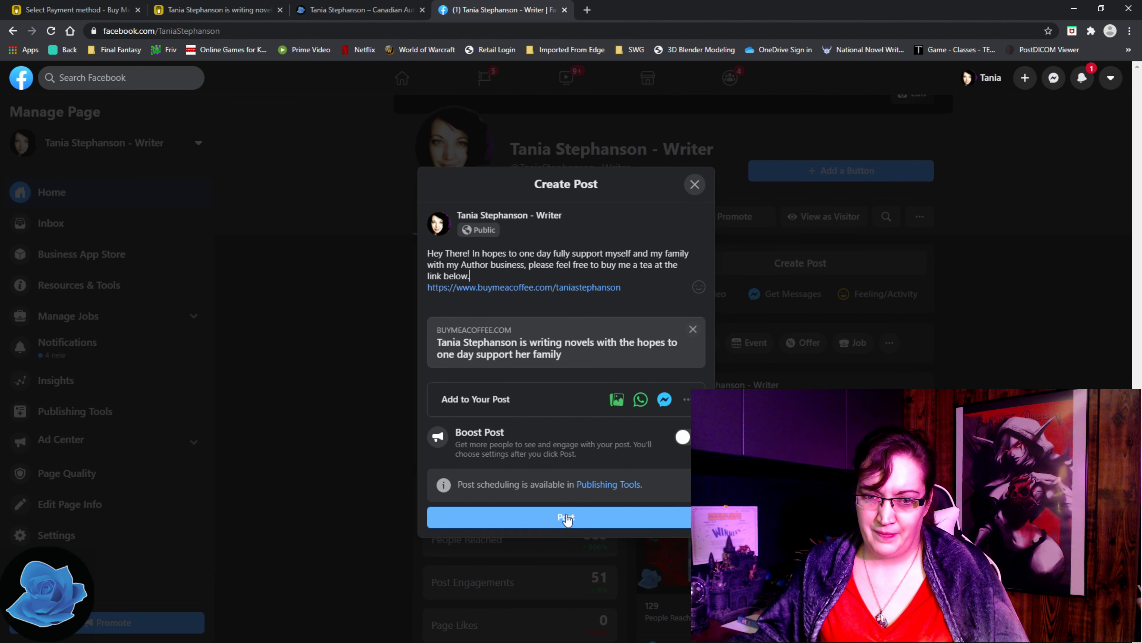
{"action": "left_click", "coordinate": [567, 518]}
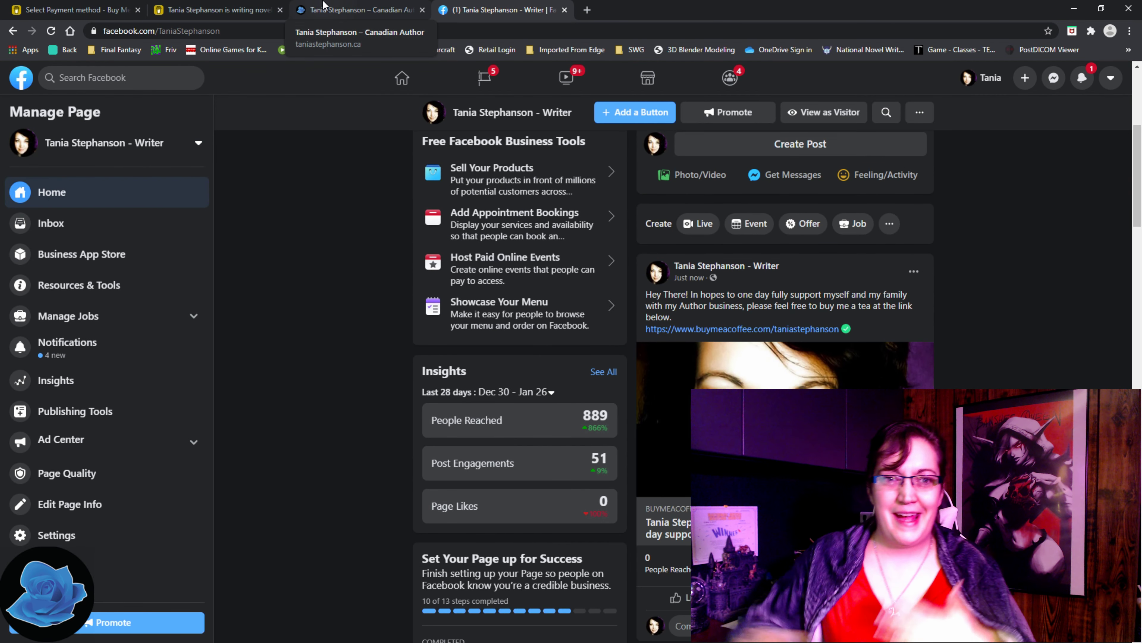
Step: Return to the Buy Me a Coffee creator page, close its sharing options, and open the creator dashboard
{"action": "left_click", "coordinate": [256, 9]}
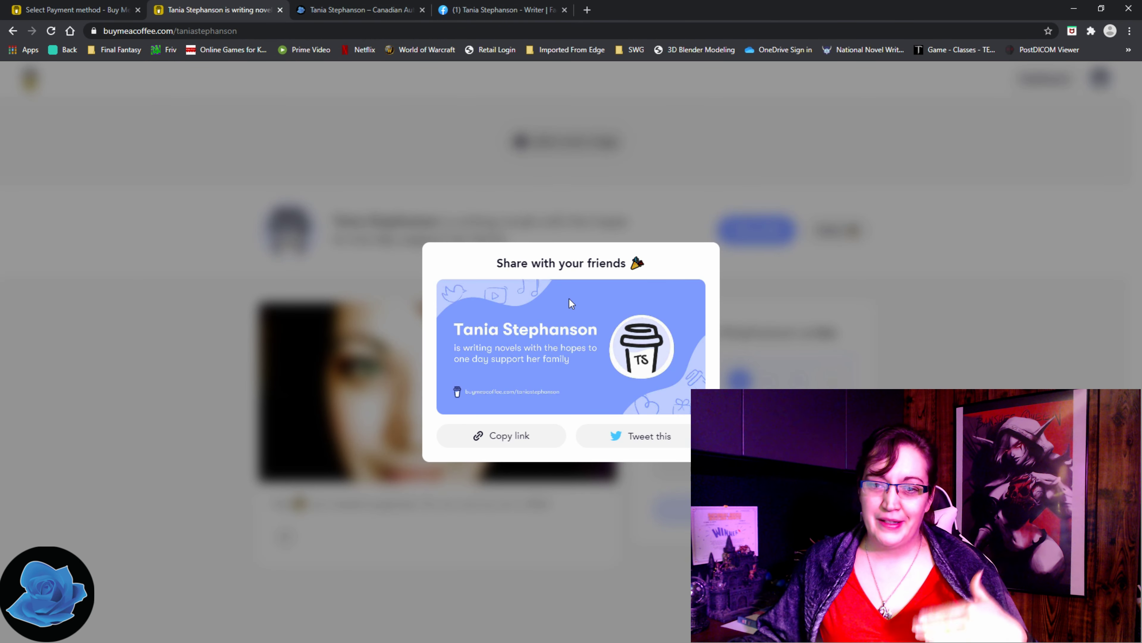
{"action": "left_click", "coordinate": [1067, 113]}
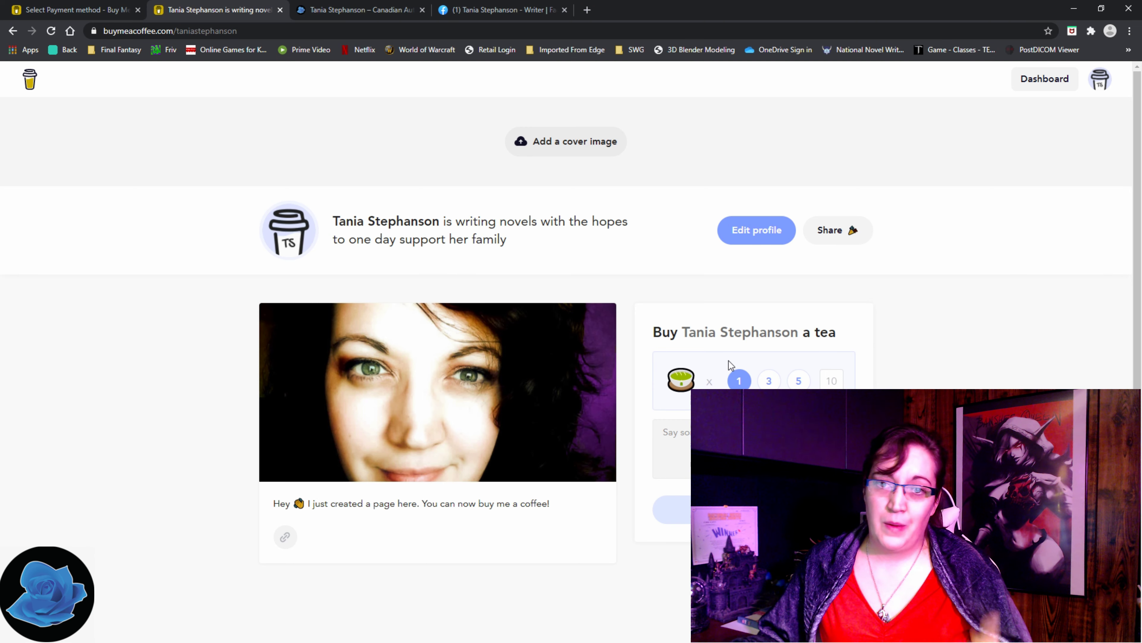
{"action": "left_click", "coordinate": [1018, 77]}
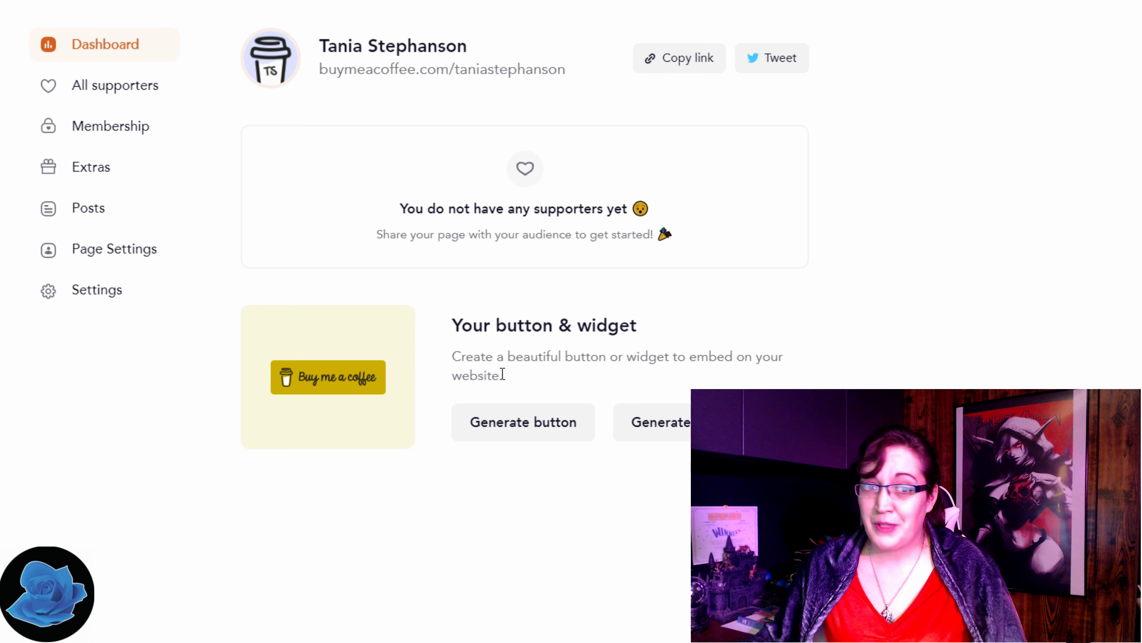
Step: Look through the dashboard's supporters and members lists, then its membership, extras, and posts sections
{"action": "left_click", "coordinate": [162, 96]}
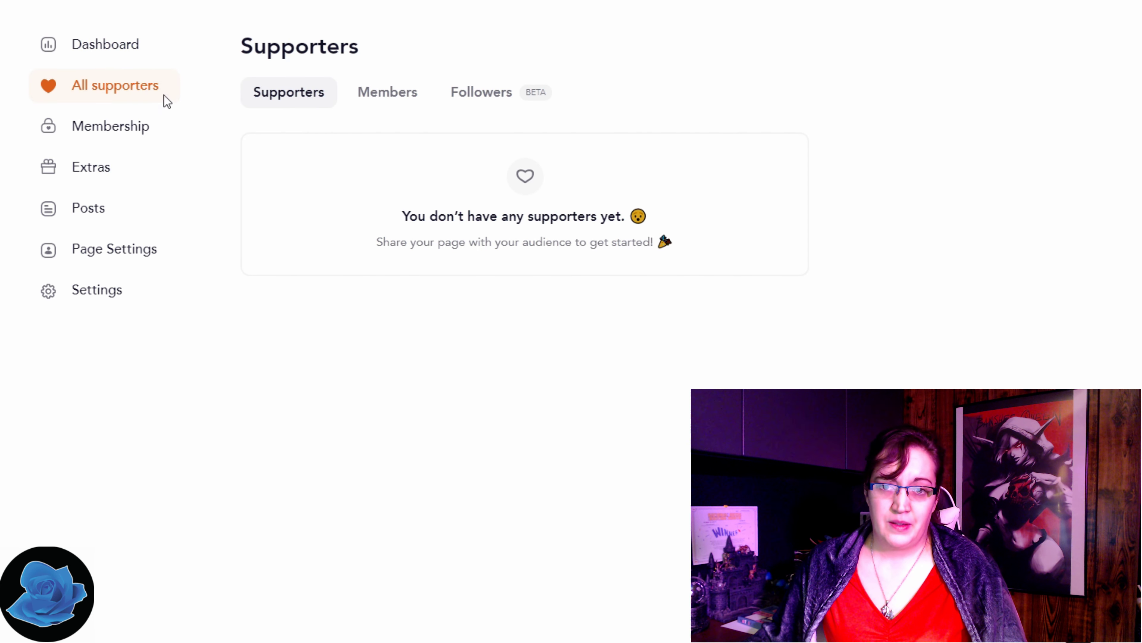
{"action": "left_click", "coordinate": [486, 94]}
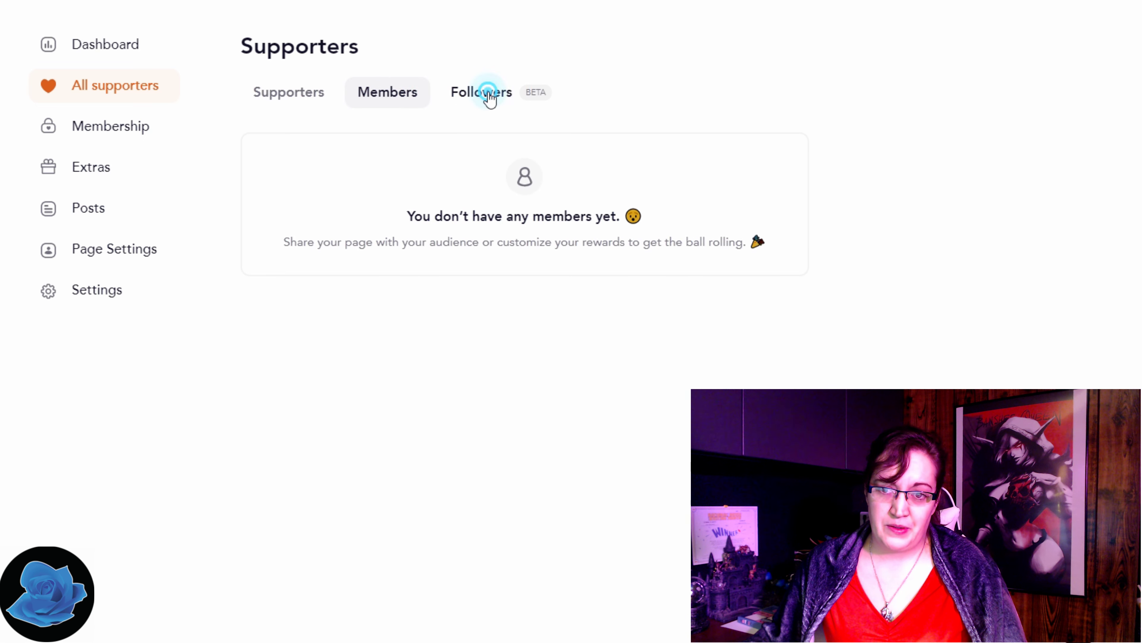
{"action": "left_click", "coordinate": [119, 143]}
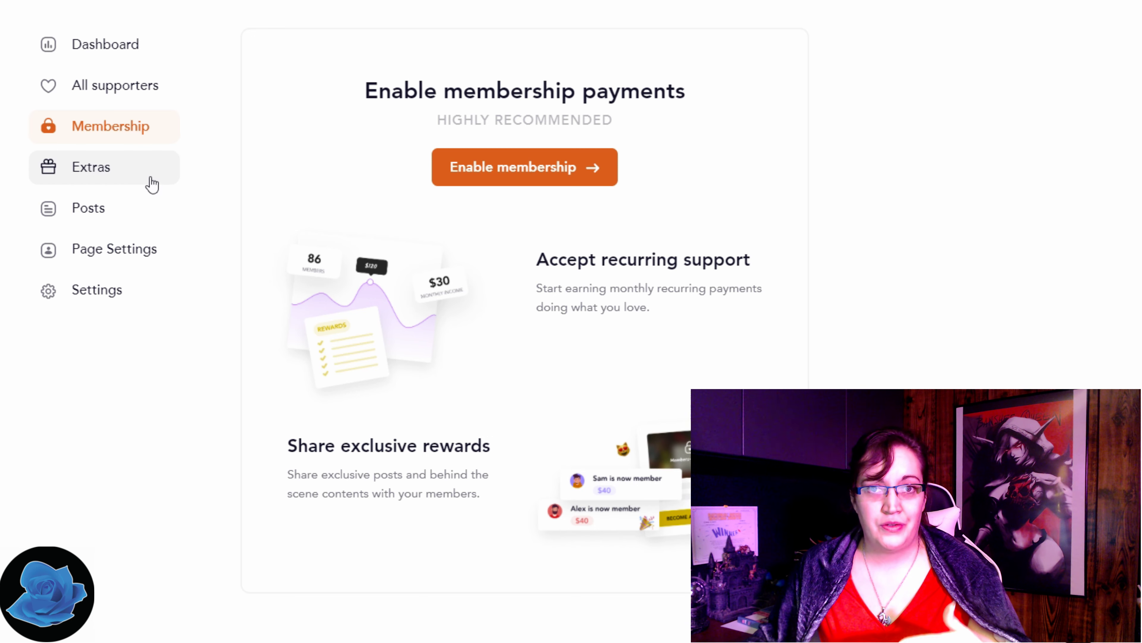
{"action": "left_click", "coordinate": [133, 174]}
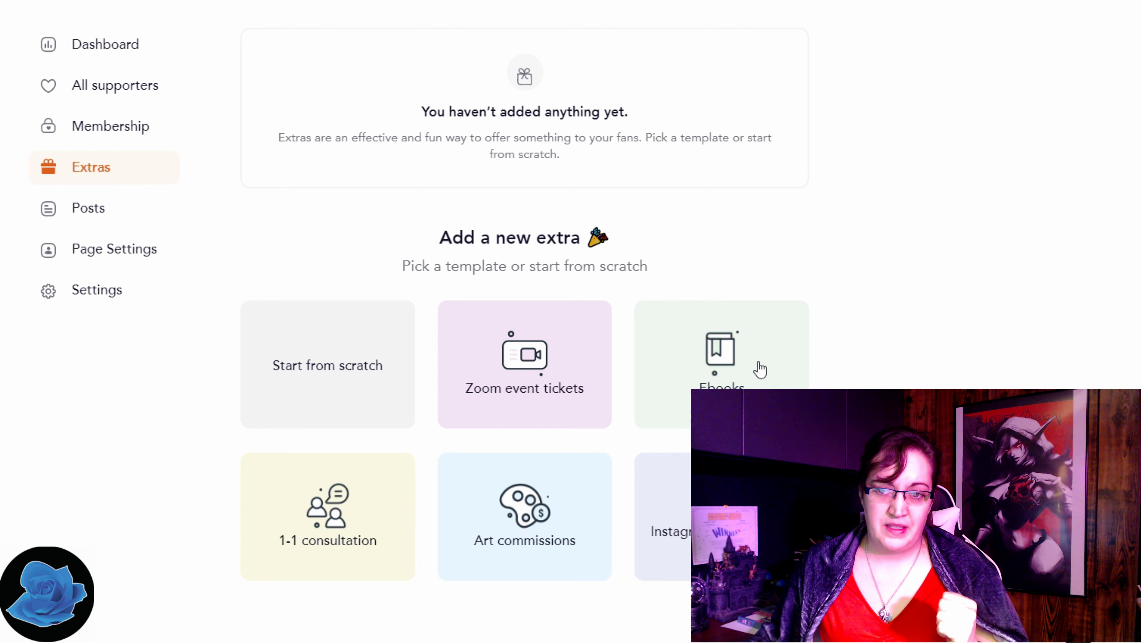
{"action": "left_click", "coordinate": [142, 202]}
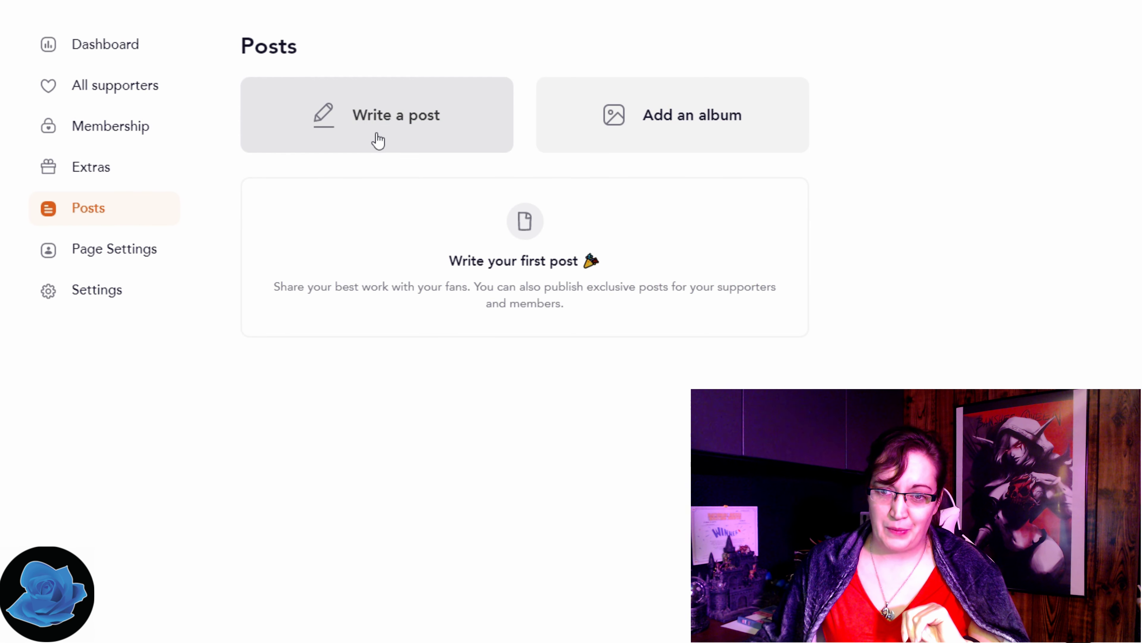
Step: Set the price per coffee to $2 in the page settings and save the changes
{"action": "left_click", "coordinate": [122, 265]}
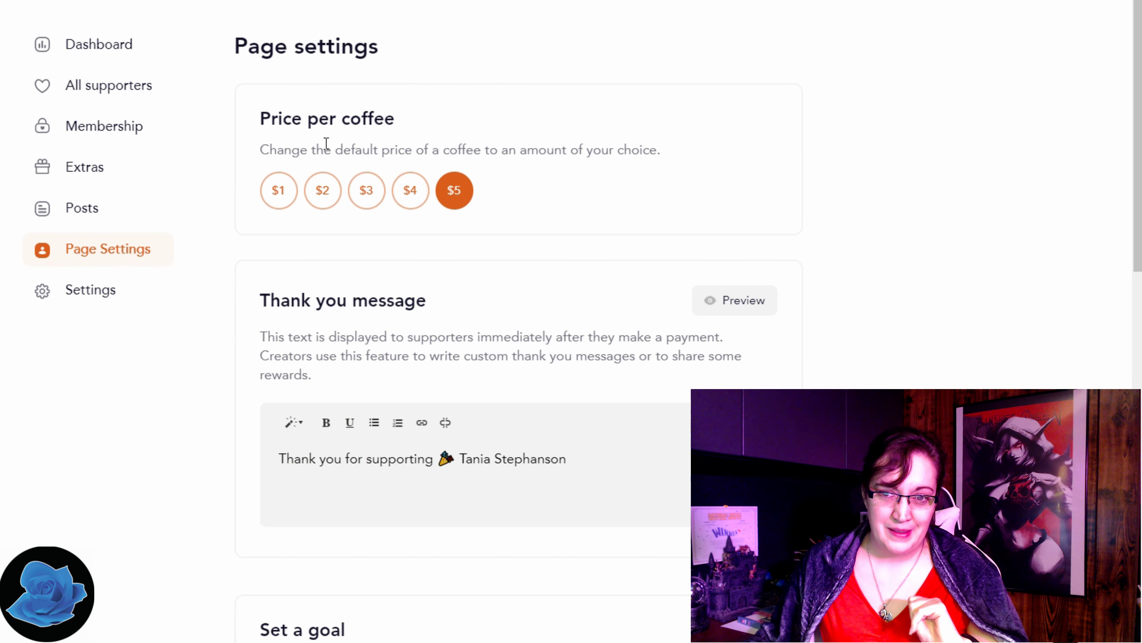
{"action": "left_click", "coordinate": [327, 191]}
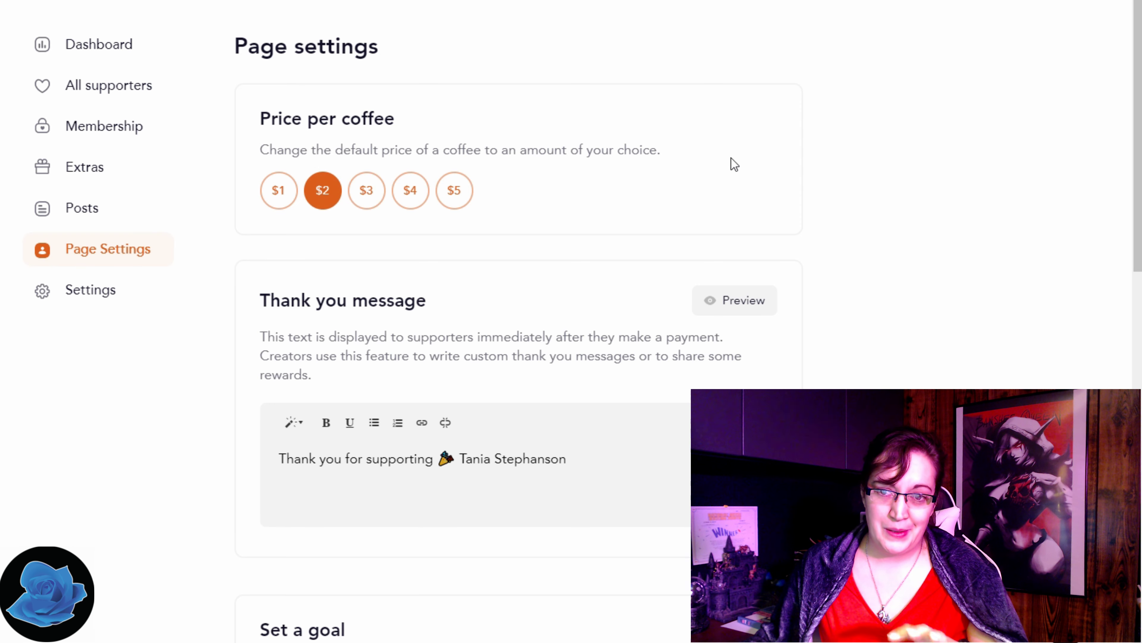
{"action": "scroll", "coordinate": [739, 186], "scroll_direction": "down", "scroll_amount": 3}
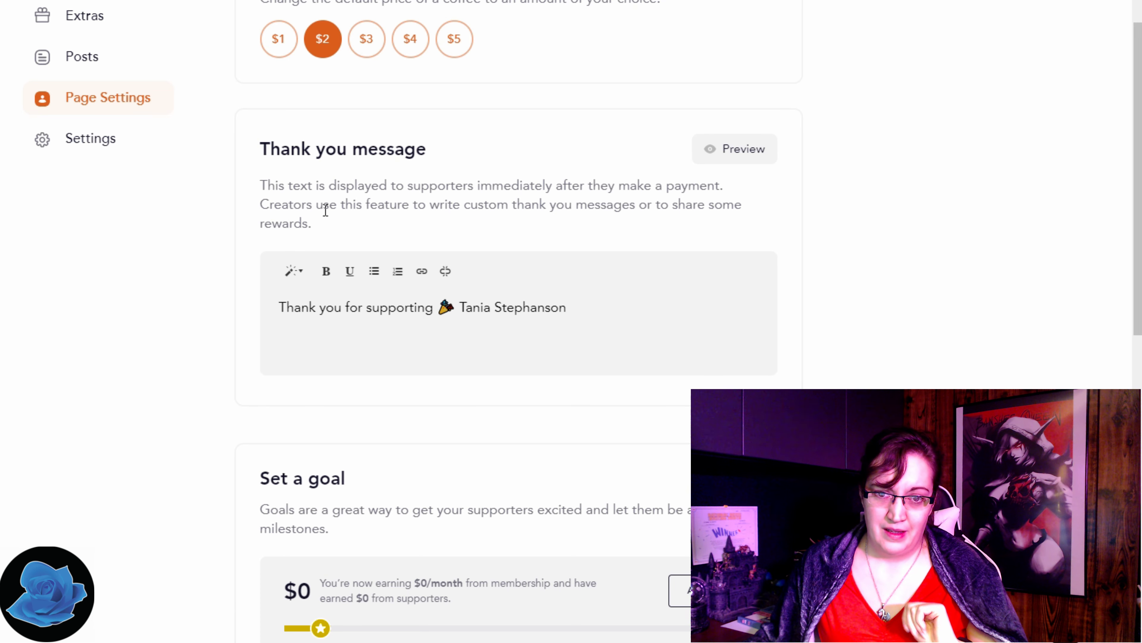
{"action": "scroll", "coordinate": [326, 210], "scroll_direction": "down", "scroll_amount": 8}
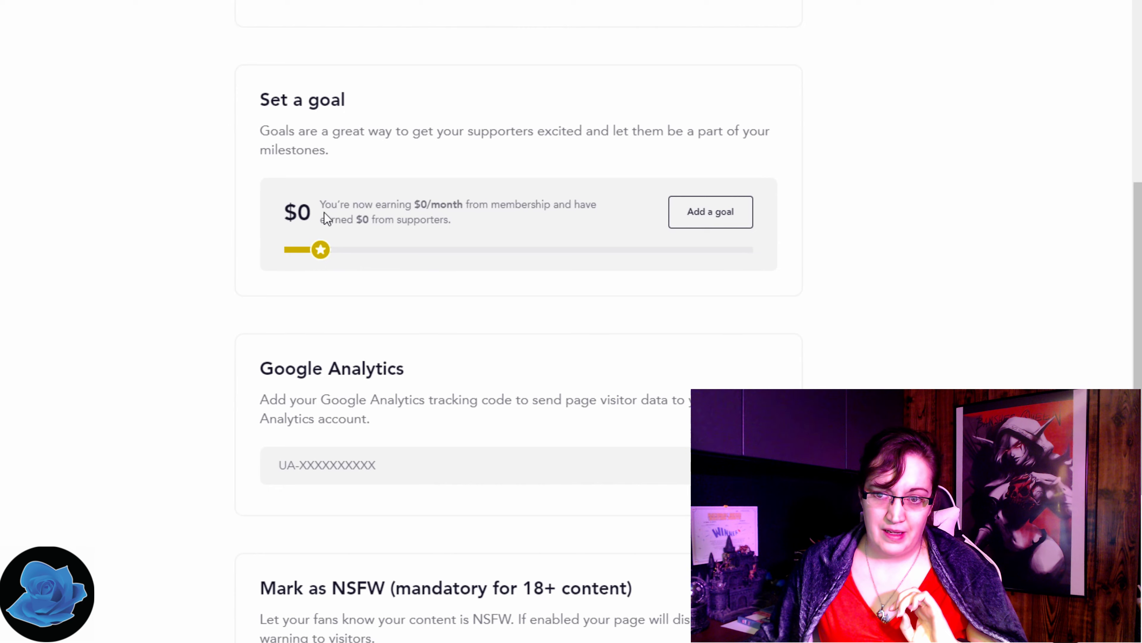
{"action": "scroll", "coordinate": [325, 220], "scroll_direction": "down", "scroll_amount": 5}
{"action": "scroll", "coordinate": [324, 215], "scroll_direction": "down", "scroll_amount": 4}
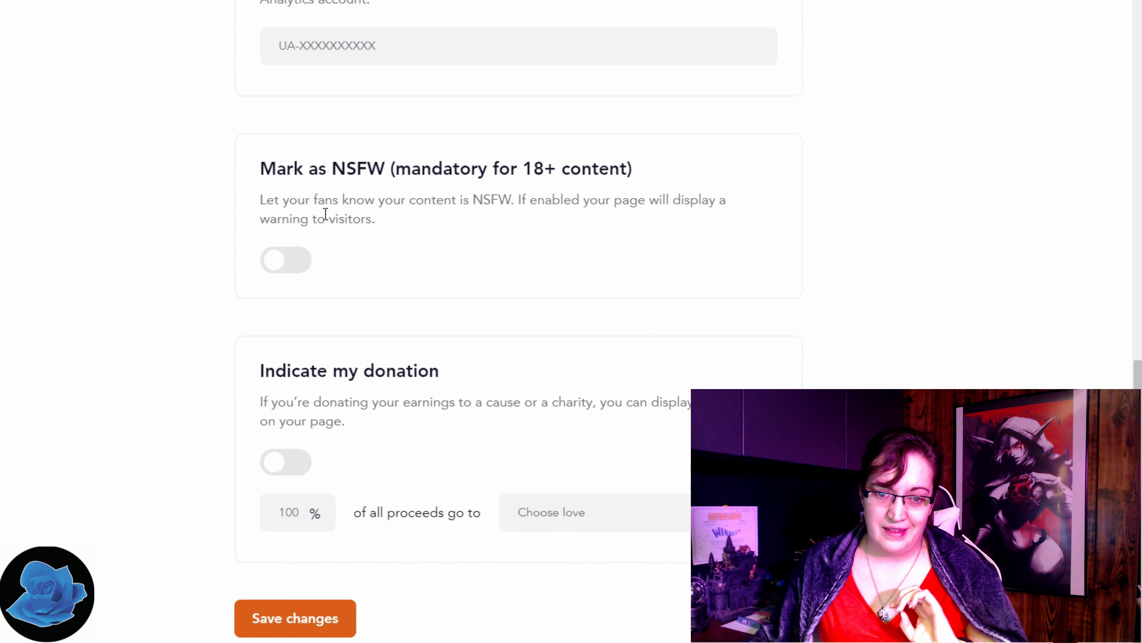
{"action": "left_click", "coordinate": [338, 613]}
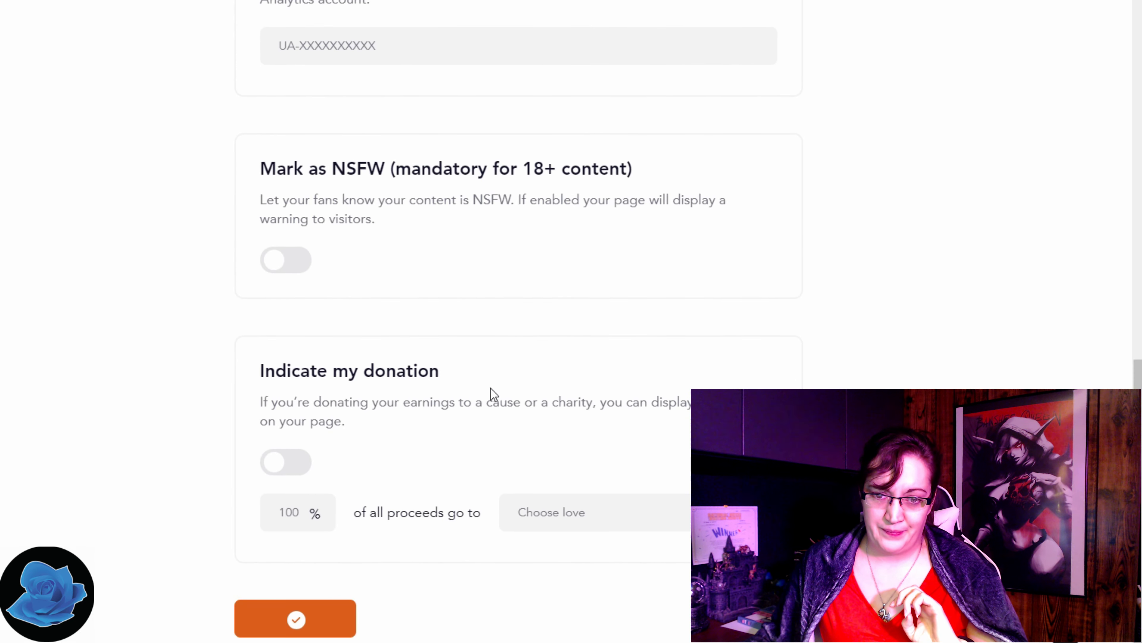
Step: Review the page settings for the thank you message, supporter goal, and Google Analytics
{"action": "scroll", "coordinate": [578, 362], "scroll_direction": "up", "scroll_amount": 4}
{"action": "scroll", "coordinate": [576, 358], "scroll_direction": "up", "scroll_amount": 15}
{"action": "scroll", "coordinate": [570, 359], "scroll_direction": "down", "scroll_amount": 5}
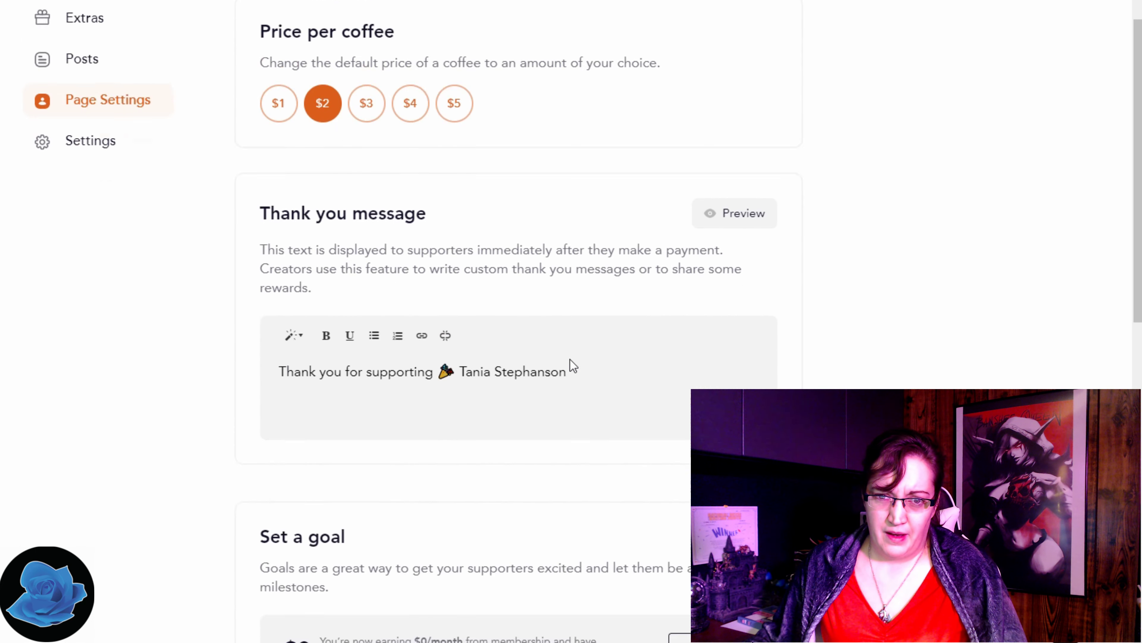
{"action": "scroll", "coordinate": [571, 359], "scroll_direction": "down", "scroll_amount": 2}
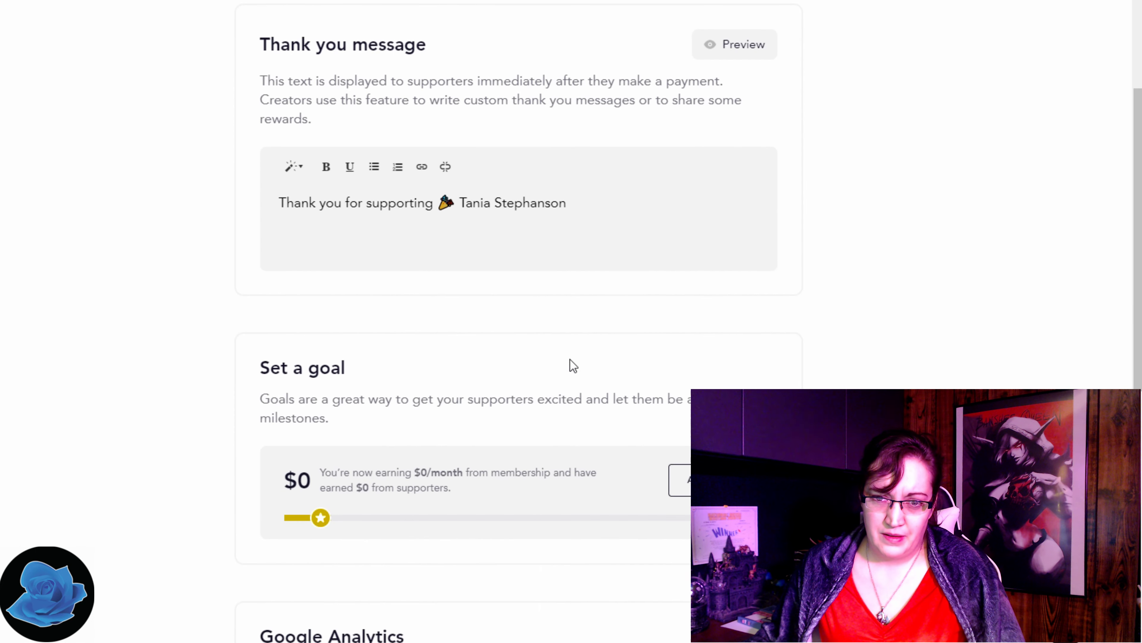
{"action": "scroll", "coordinate": [571, 360], "scroll_direction": "down", "scroll_amount": 3}
{"action": "scroll", "coordinate": [570, 359], "scroll_direction": "down", "scroll_amount": 2}
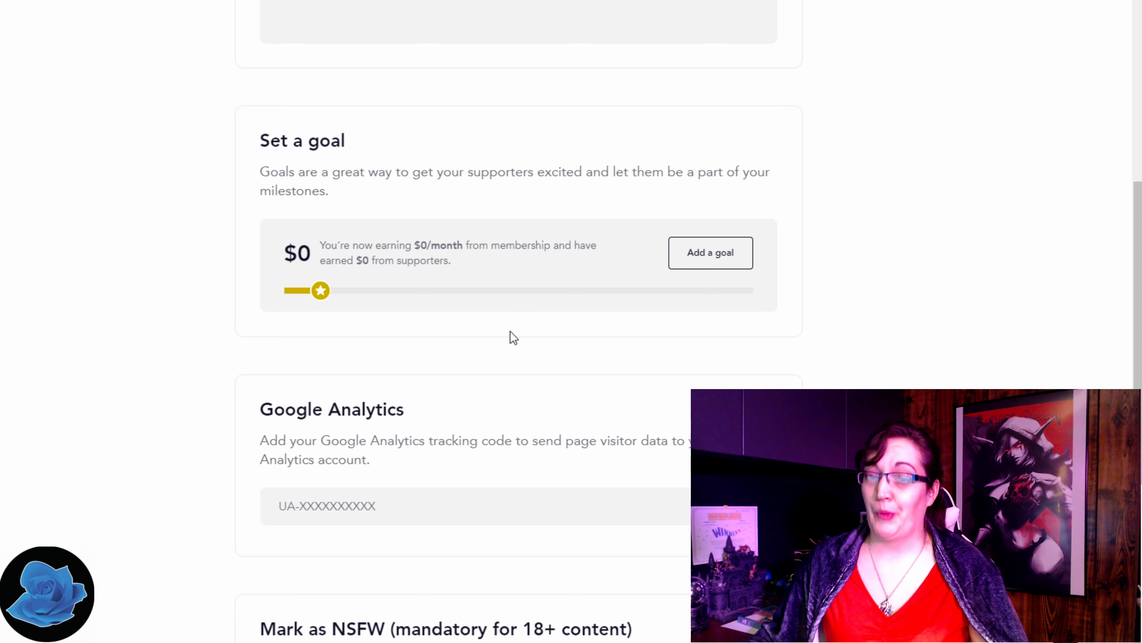
{"action": "scroll", "coordinate": [510, 334], "scroll_direction": "down", "scroll_amount": 4}
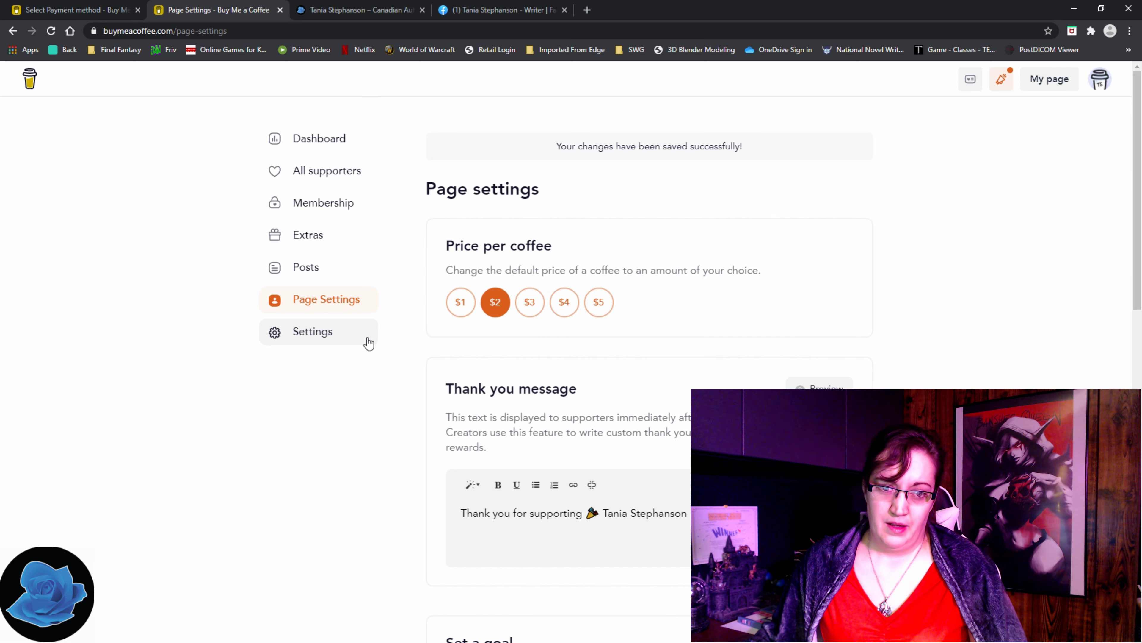
Step: Turn off covering the credit card fee in the general account settings and save the changes
{"action": "left_click", "coordinate": [353, 333]}
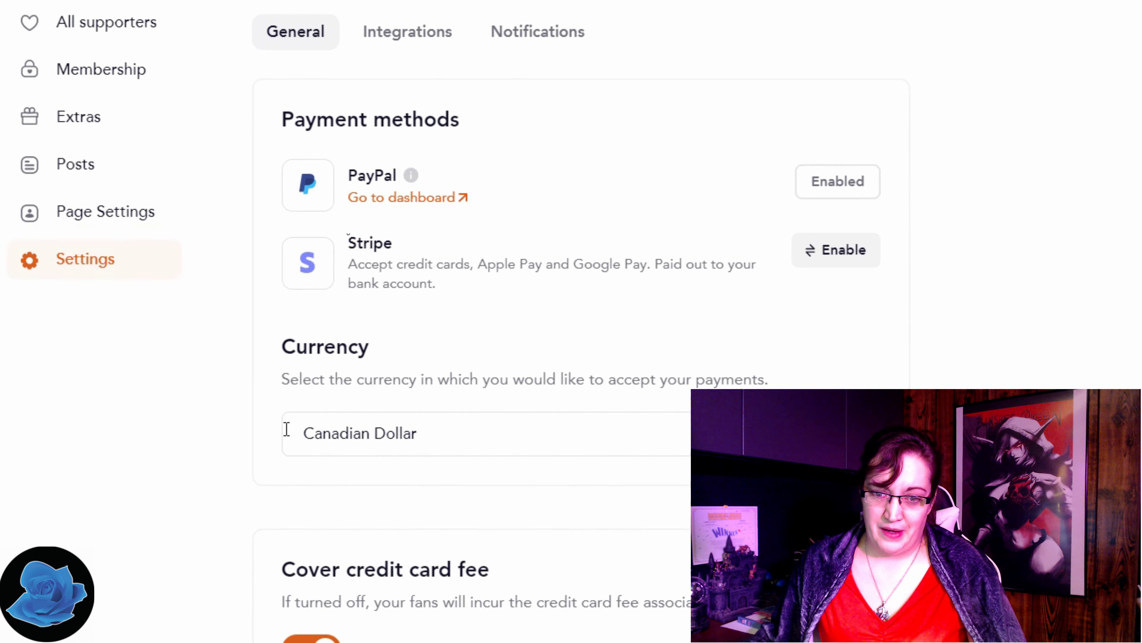
{"action": "scroll", "coordinate": [287, 429], "scroll_direction": "down", "scroll_amount": 3}
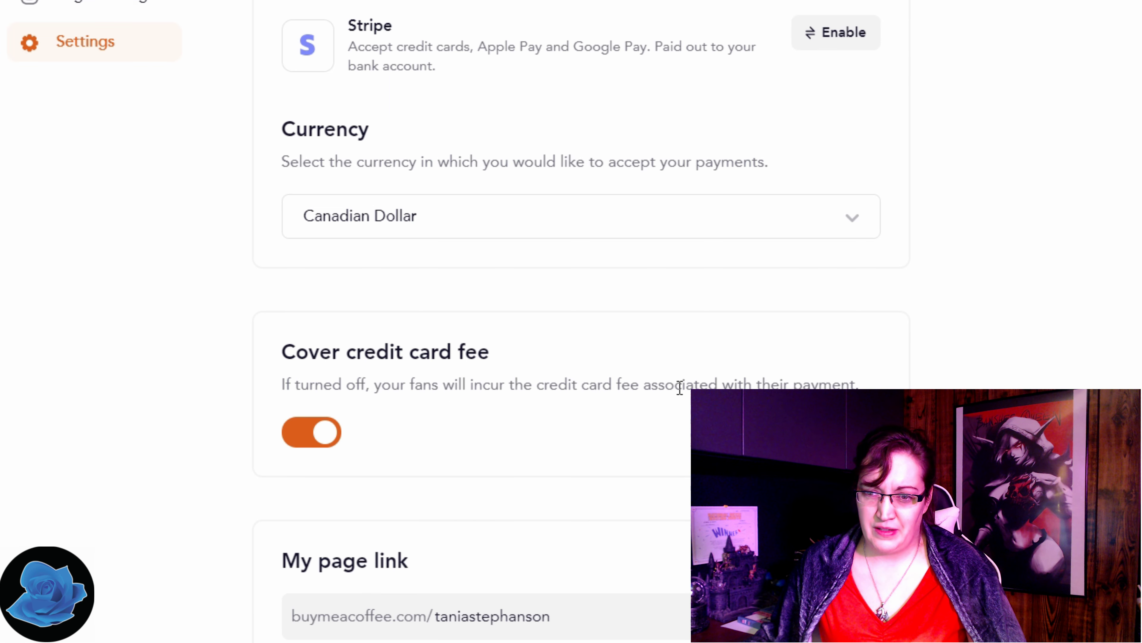
{"action": "left_click", "coordinate": [334, 437]}
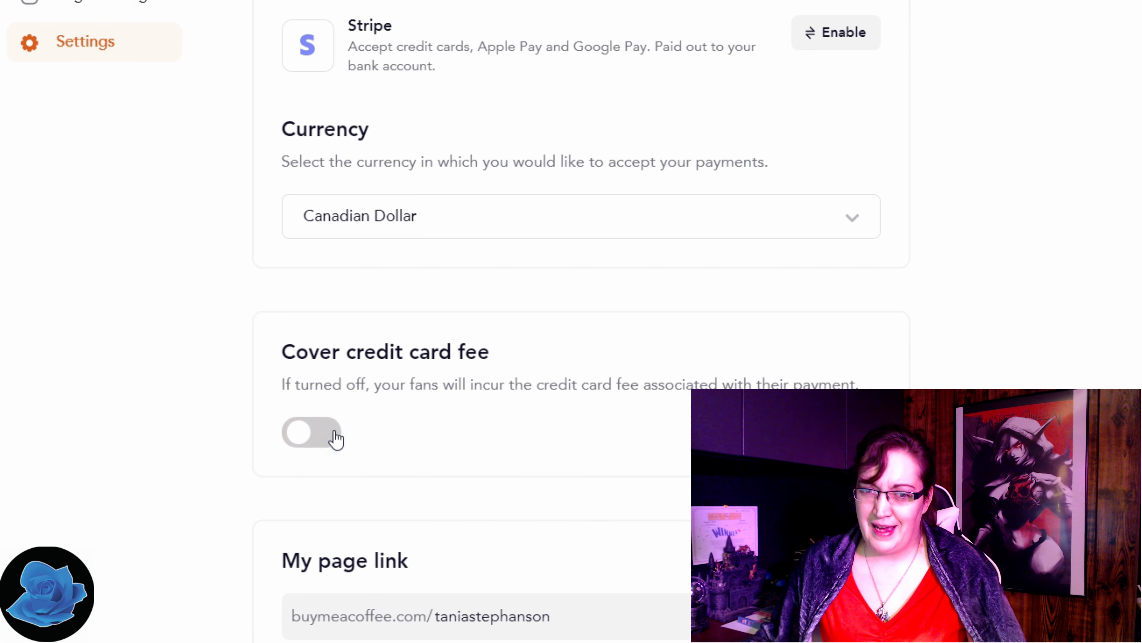
{"action": "scroll", "coordinate": [929, 356], "scroll_direction": "down", "scroll_amount": 4}
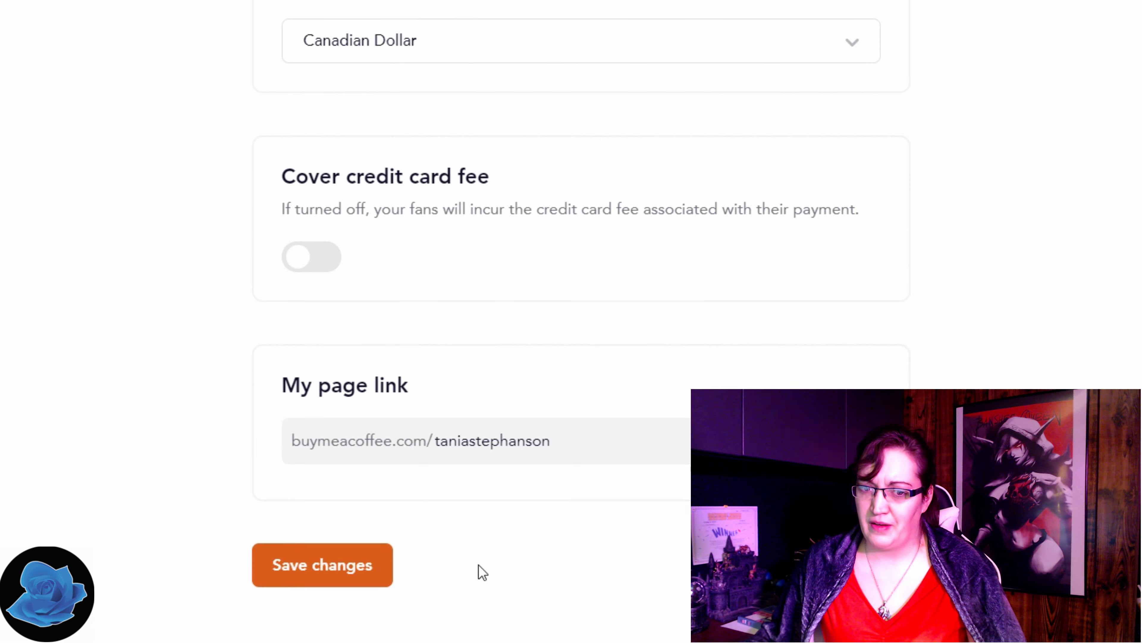
{"action": "left_click", "coordinate": [332, 580]}
Step: Review the account's payment methods, currency, page link, and the option to disable the account
{"action": "scroll", "coordinate": [947, 343], "scroll_direction": "up", "scroll_amount": 5}
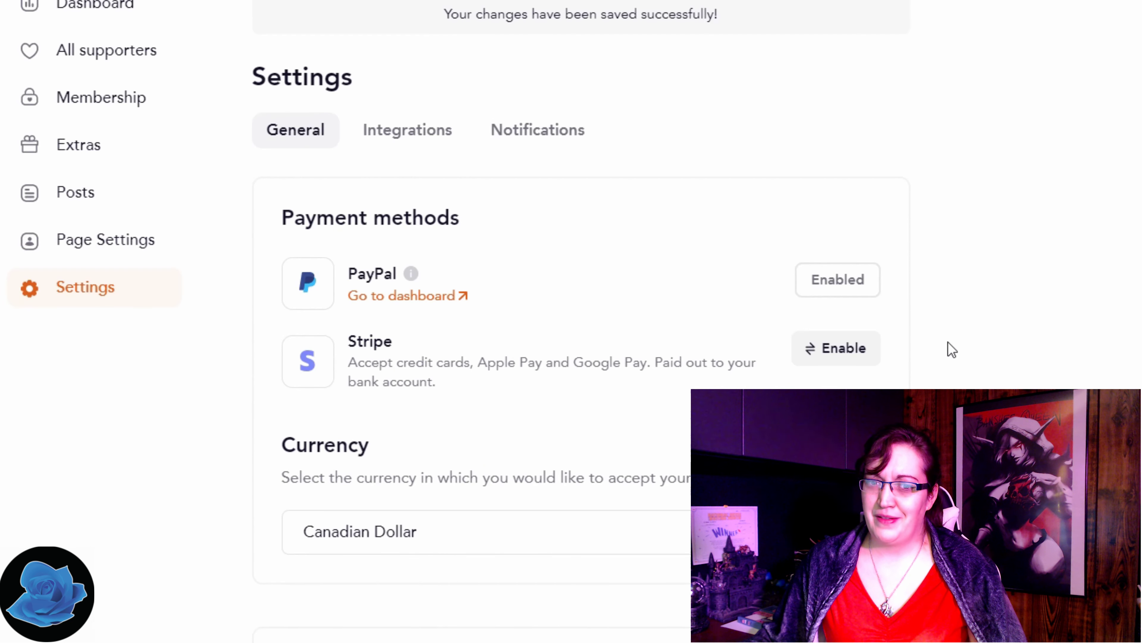
{"action": "scroll", "coordinate": [899, 356], "scroll_direction": "down", "scroll_amount": 1}
{"action": "scroll", "coordinate": [892, 365], "scroll_direction": "down", "scroll_amount": 5}
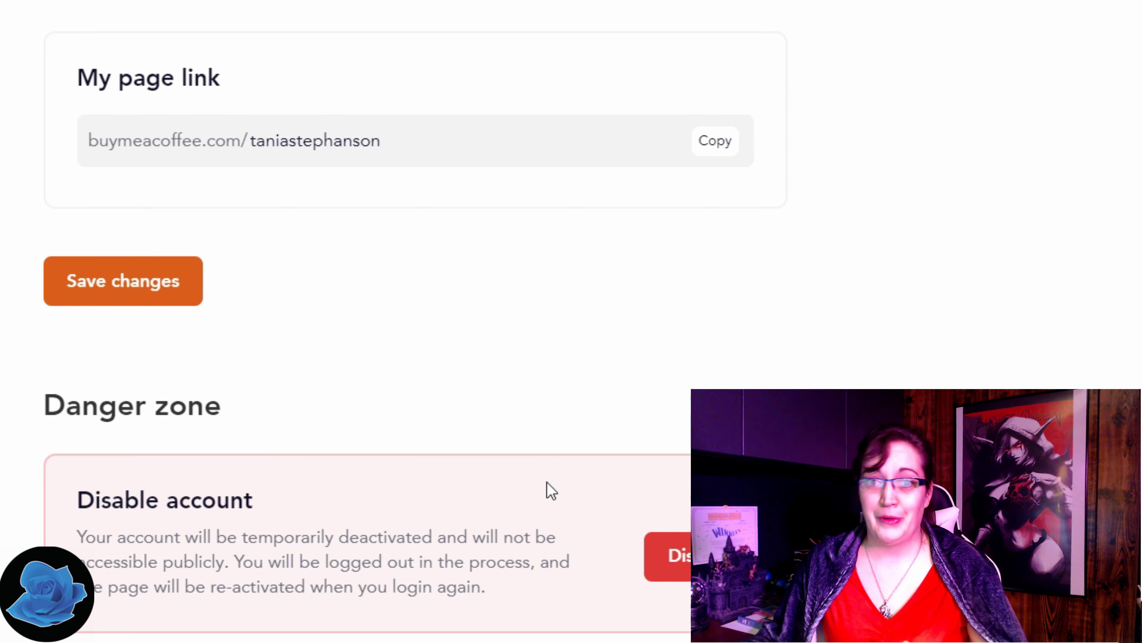
{"action": "scroll", "coordinate": [548, 490], "scroll_direction": "up", "scroll_amount": 5}
{"action": "scroll", "coordinate": [549, 490], "scroll_direction": "up", "scroll_amount": 5}
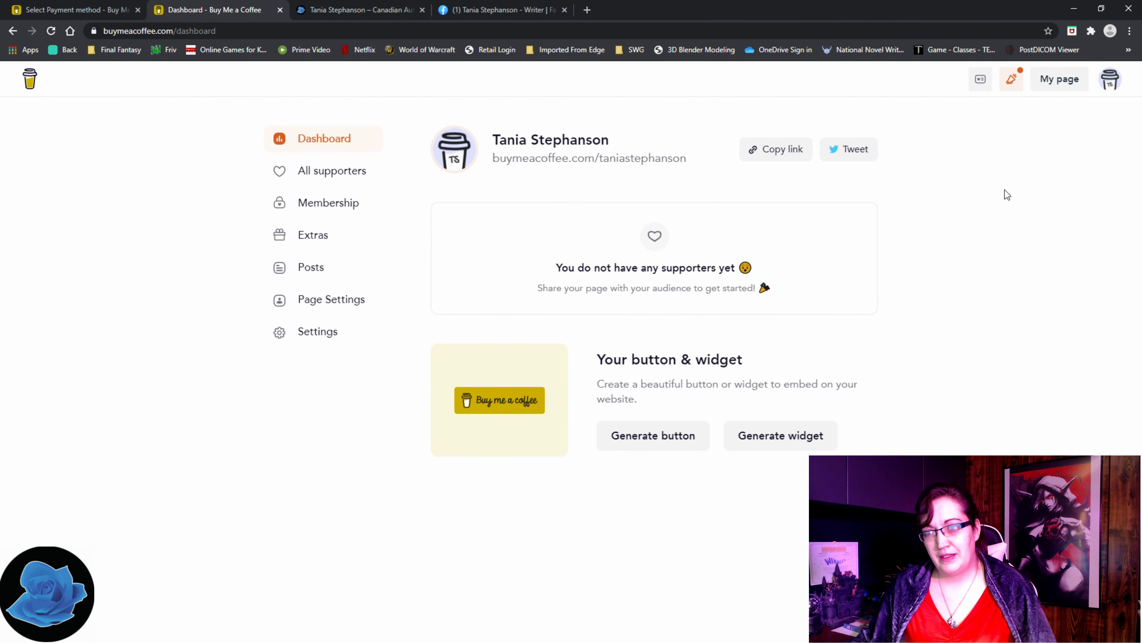
Step: View the latest product updates from the dashboard and close the list
{"action": "left_click", "coordinate": [1013, 80]}
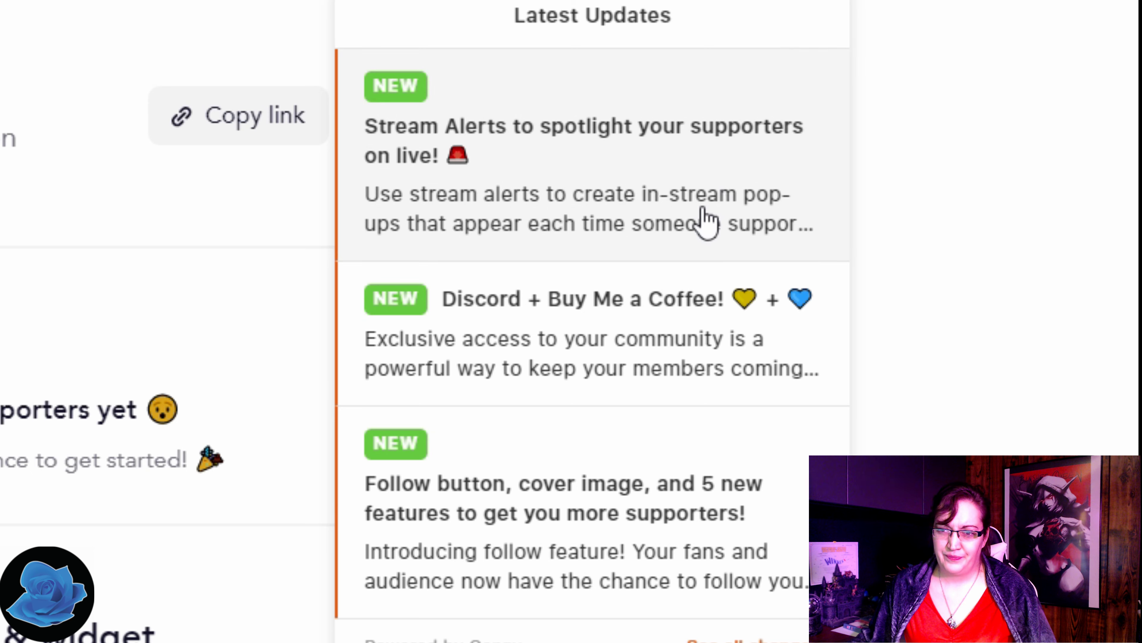
{"action": "left_click", "coordinate": [969, 243]}
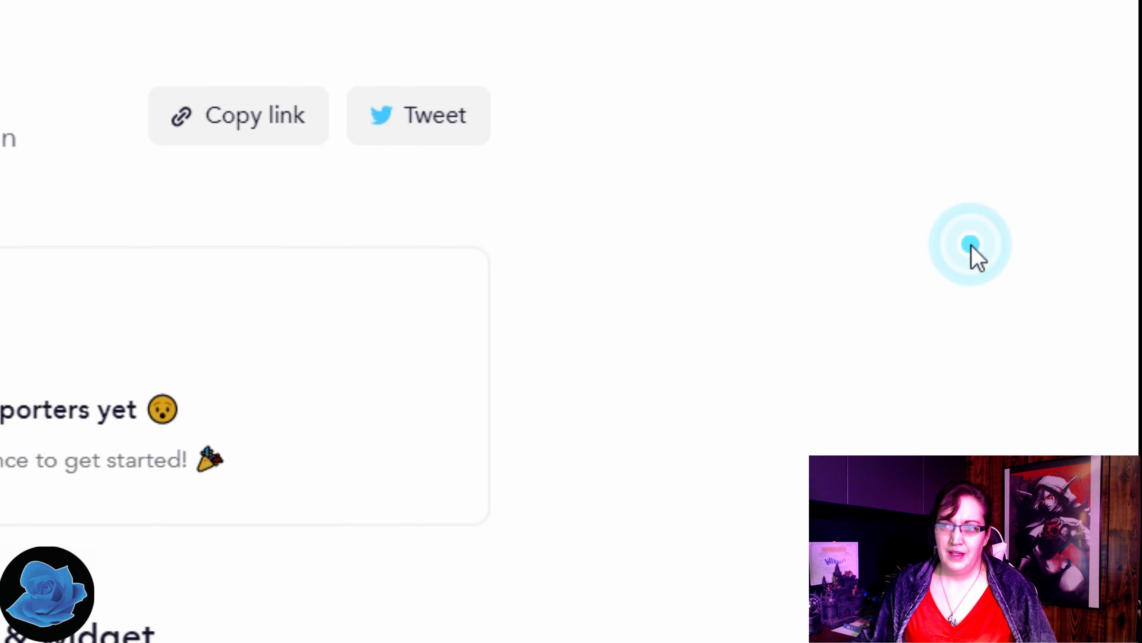